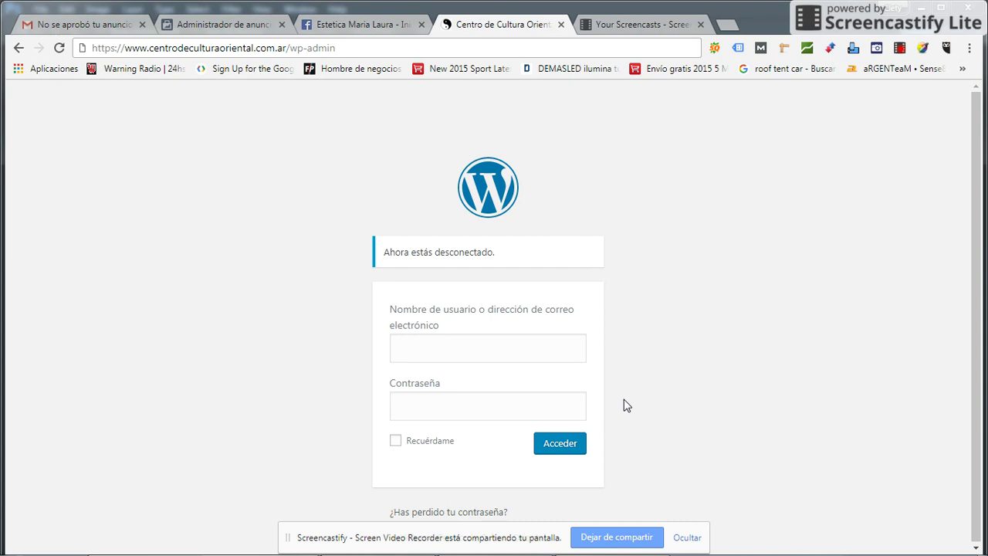
- Log in to wp-admin as admin with the account password and Recuérdame ticked
{"action": "left_click", "coordinate": [498, 349]}
{"action": "type", "text": "admin"}
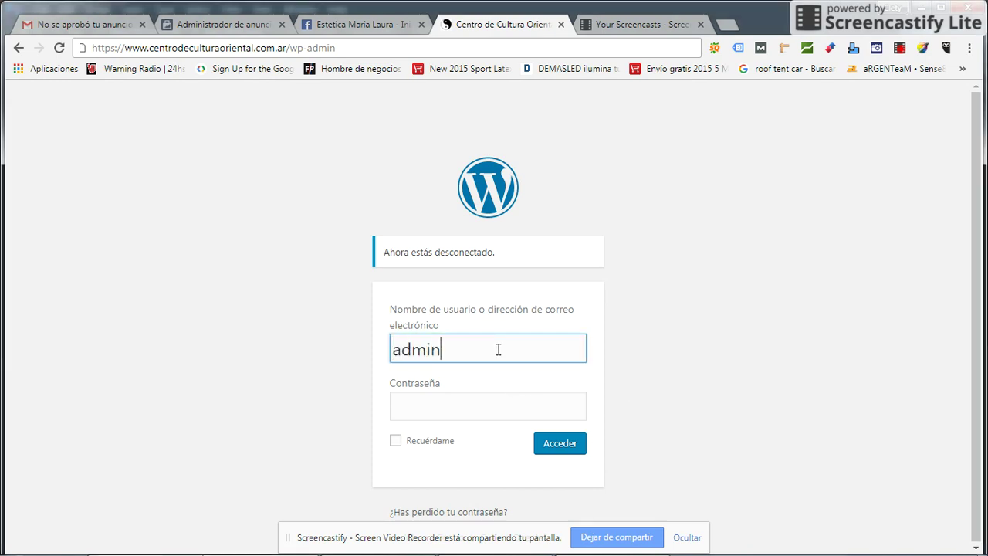
{"action": "key", "text": "Tab"}
{"action": "type", "text": "*********"}
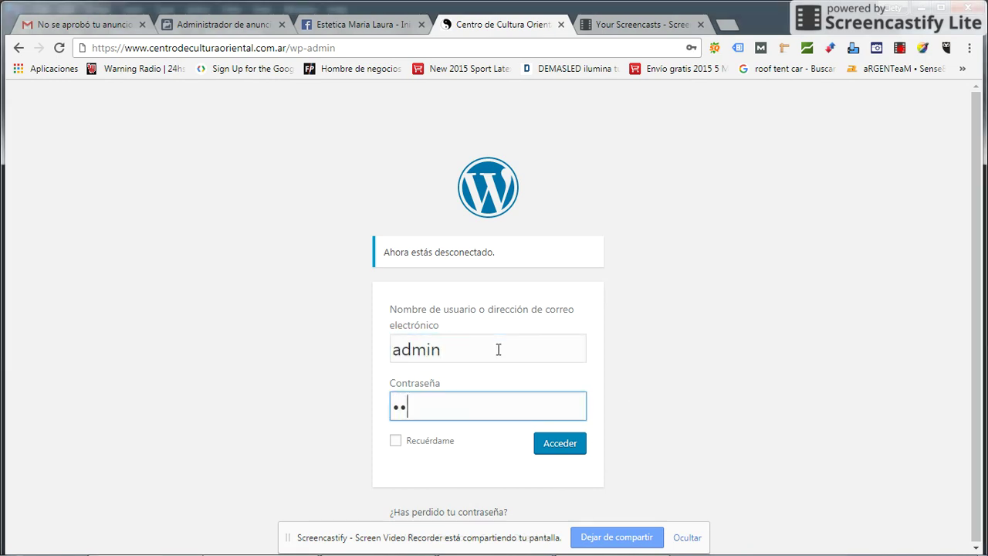
{"action": "type", "text": "**"}
{"action": "left_click", "coordinate": [396, 443]}
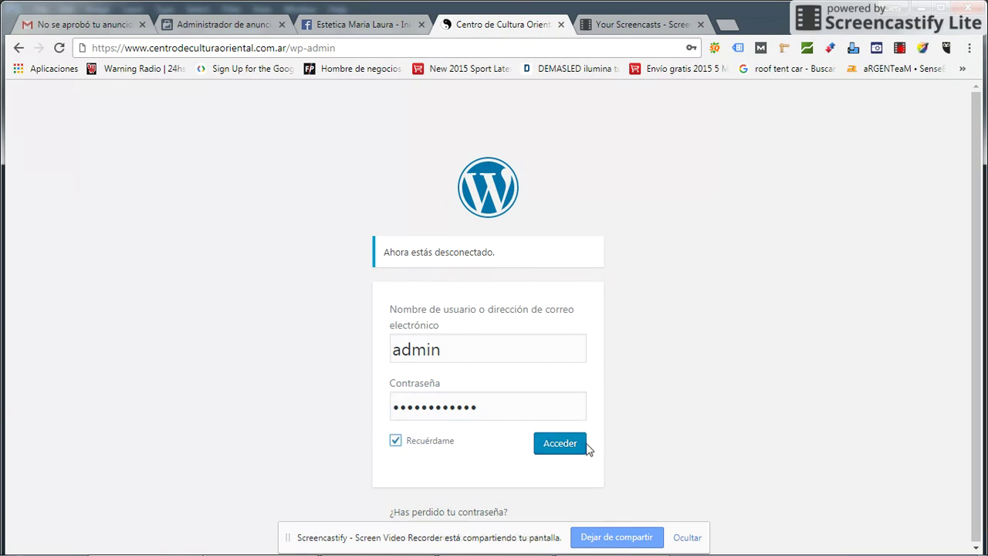
{"action": "left_click", "coordinate": [545, 454]}
{"action": "left_click", "coordinate": [563, 452]}
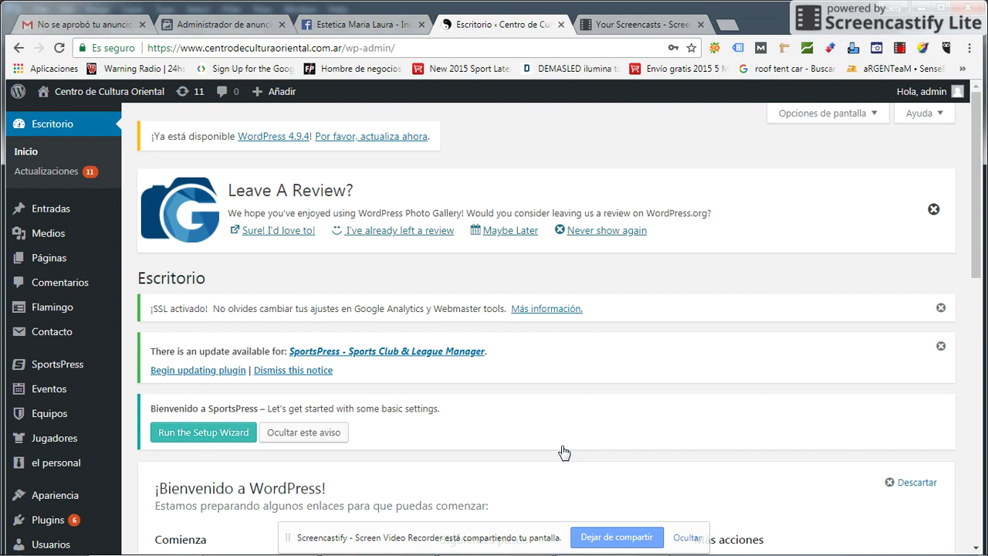
- Go to Todas las entradas under Entradas and start a blank post with Añadir nueva
{"action": "mouse_move", "coordinate": [55, 223]}
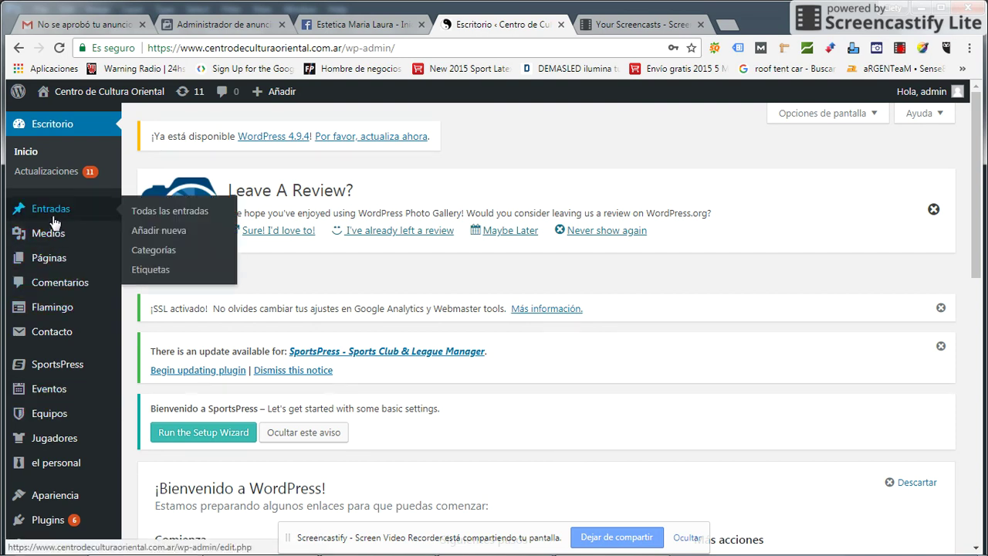
{"action": "left_click", "coordinate": [182, 212]}
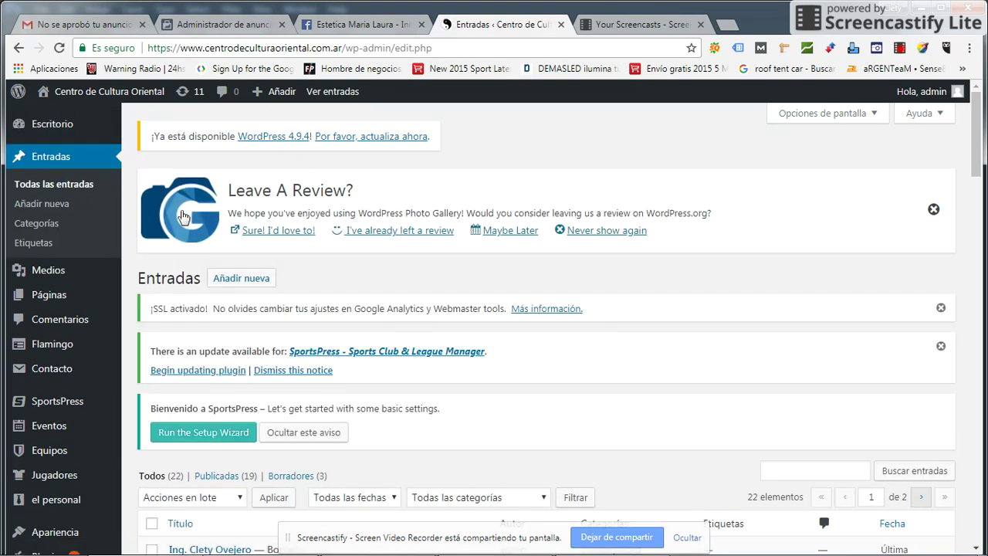
{"action": "scroll", "coordinate": [569, 359], "scroll_direction": "down", "scroll_amount": 4}
{"action": "scroll", "coordinate": [490, 317], "scroll_direction": "up", "scroll_amount": 3}
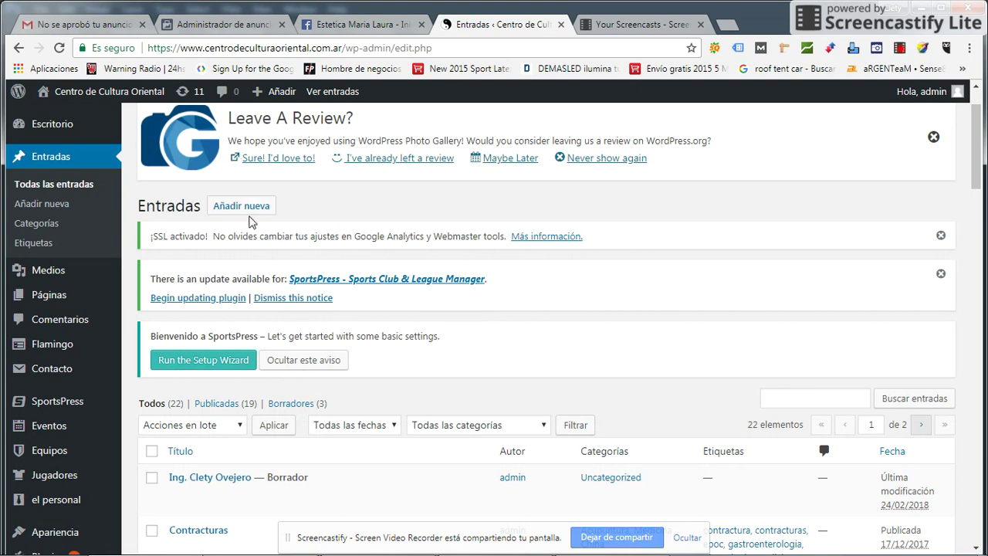
{"action": "left_click", "coordinate": [248, 216]}
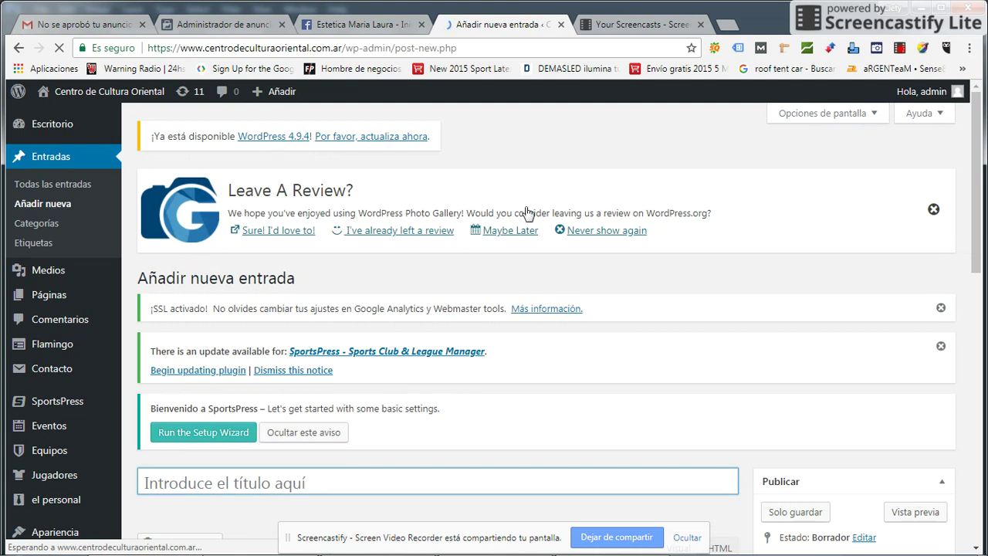
- Title the new post with the engineer's name, correcting the mistyped ending
{"action": "scroll", "coordinate": [525, 220], "scroll_direction": "down", "scroll_amount": 4}
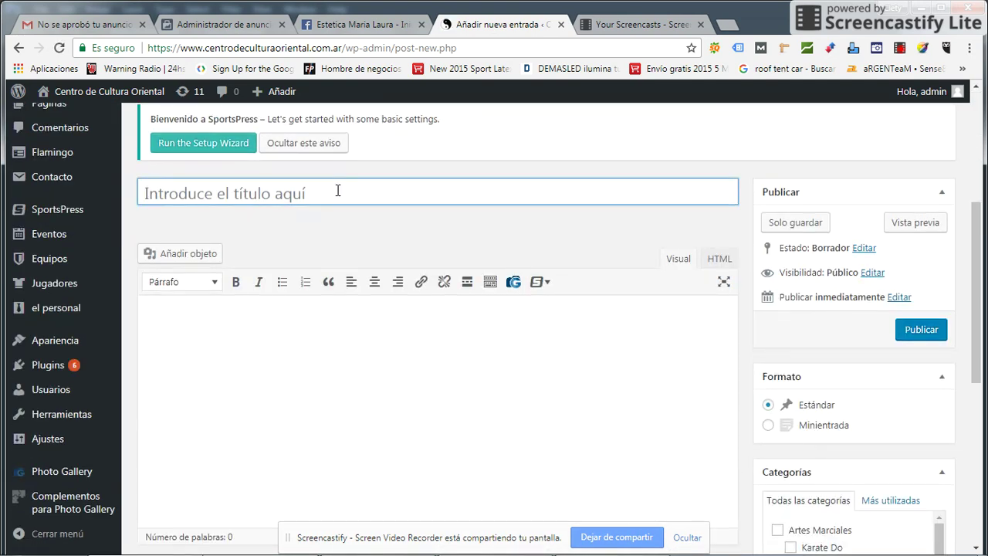
{"action": "type", "text": "Ing. "}
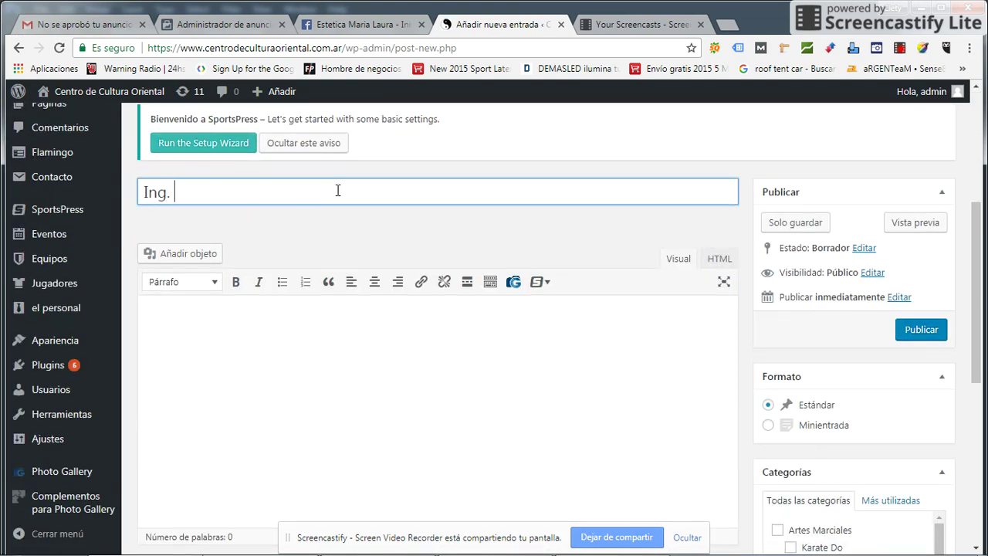
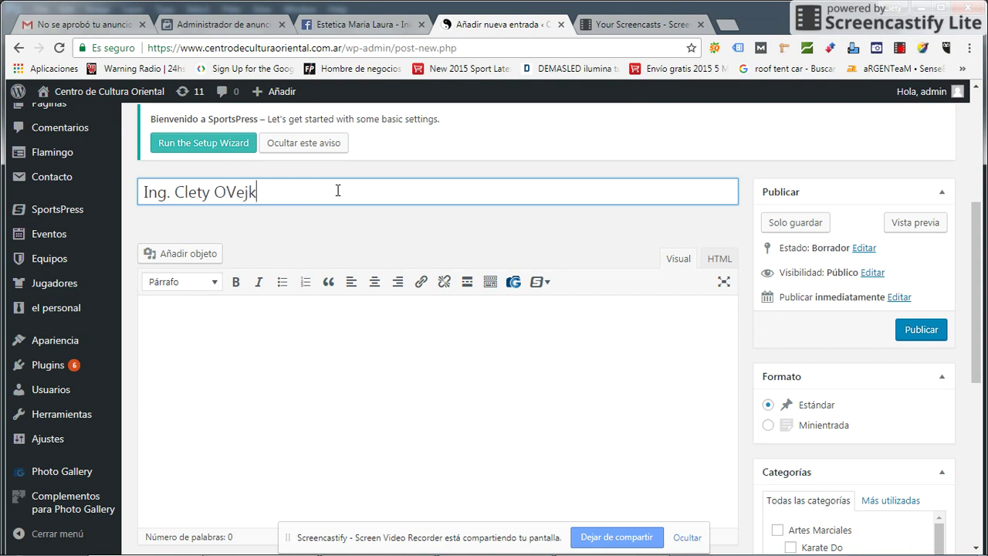
- Fill the post body with repeated filler text split into two paragraphs
{"action": "left_click", "coordinate": [319, 345]}
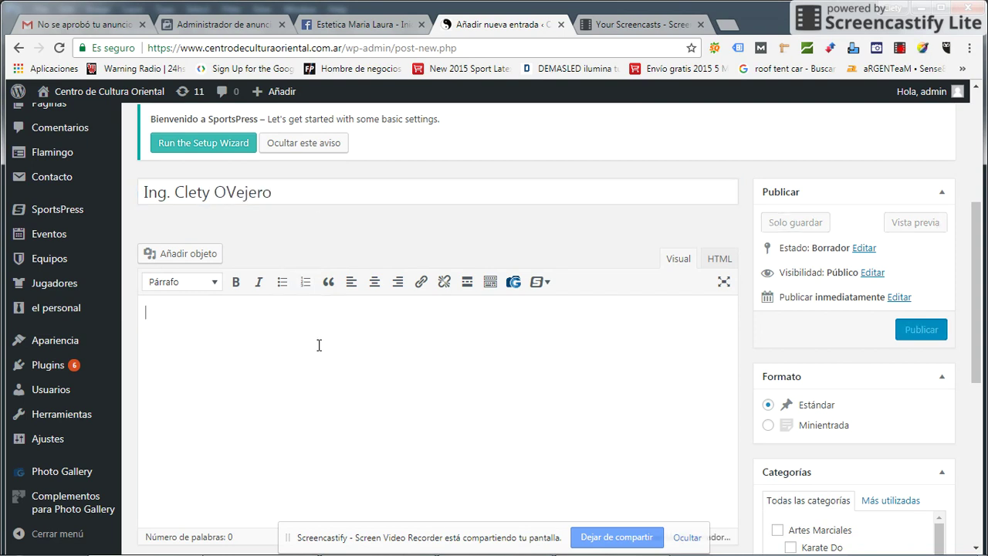
{"action": "type", "text": "hshs n h n hsndbvgjh n hsnsk "}
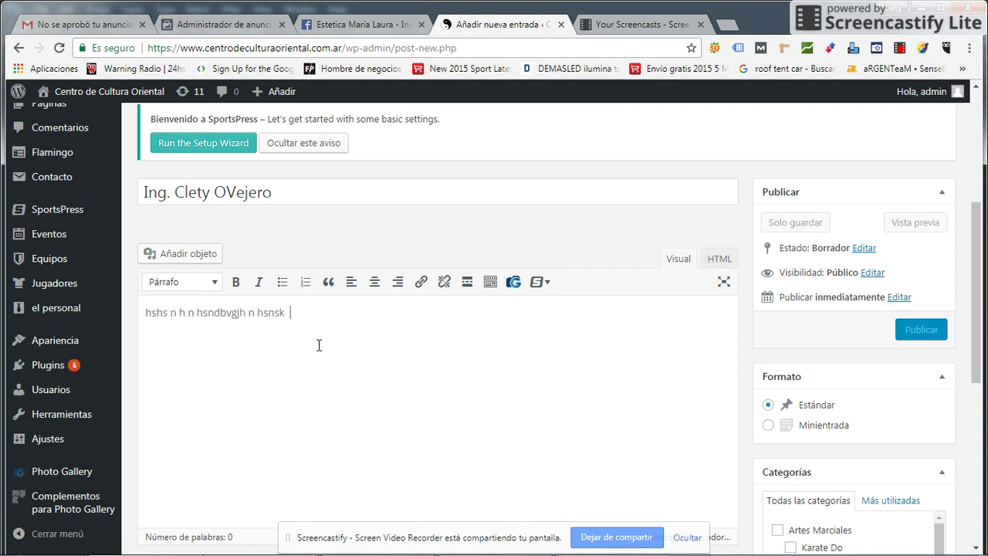
{"action": "type", "text": " nshsyfm  nhsj"}
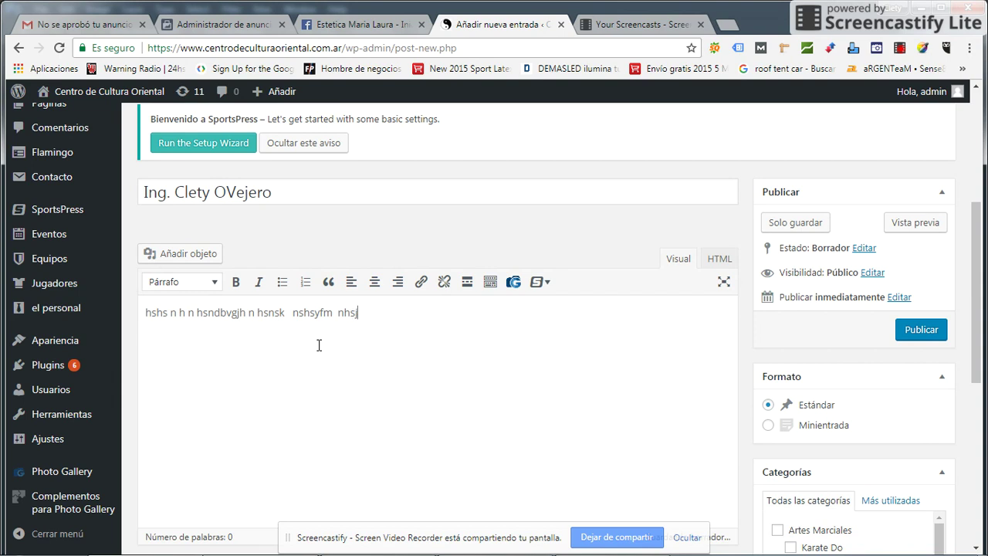
{"action": "left_click_drag", "start_coordinate": [388, 312], "coordinate": [22, 307]}
{"action": "key", "text": "ctrl+c"}
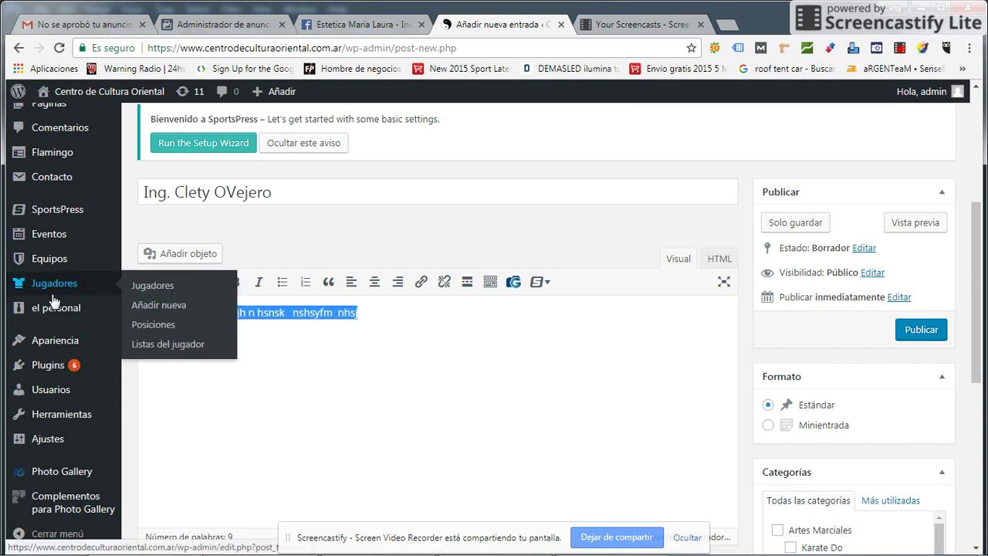
{"action": "left_click", "coordinate": [396, 307]}
{"action": "key", "text": "ctrl+v"}
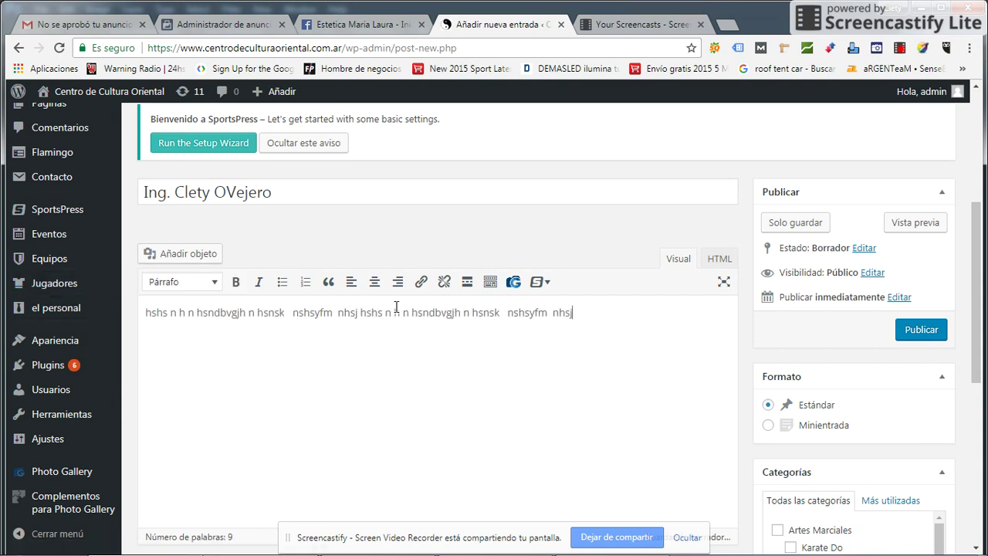
{"action": "key", "text": "ctrl+v"}
{"action": "key", "text": "ctrl+v"}
{"action": "key", "text": "ctrl+v"}
{"action": "key", "text": "ctrl+v"}
{"action": "key", "text": "ctrl+v"}
{"action": "key", "text": "ctrl+v"}
{"action": "key", "text": "ctrl+v"}
{"action": "key", "text": "ctrl+v"}
{"action": "key", "text": "ctrl+v"}
{"action": "key", "text": "ctrl+v"}
{"action": "key", "text": "ctrl+v"}
{"action": "key", "text": "ctrl+v"}
{"action": "key", "text": "ctrl+v"}
{"action": "key", "text": "ctrl+v"}
{"action": "key", "text": "ctrl+v"}
{"action": "key", "text": "ctrl+v"}
{"action": "key", "text": "ctrl+v"}
{"action": "key", "text": "ctrl+v"}
{"action": "key", "text": "ctrl+v"}
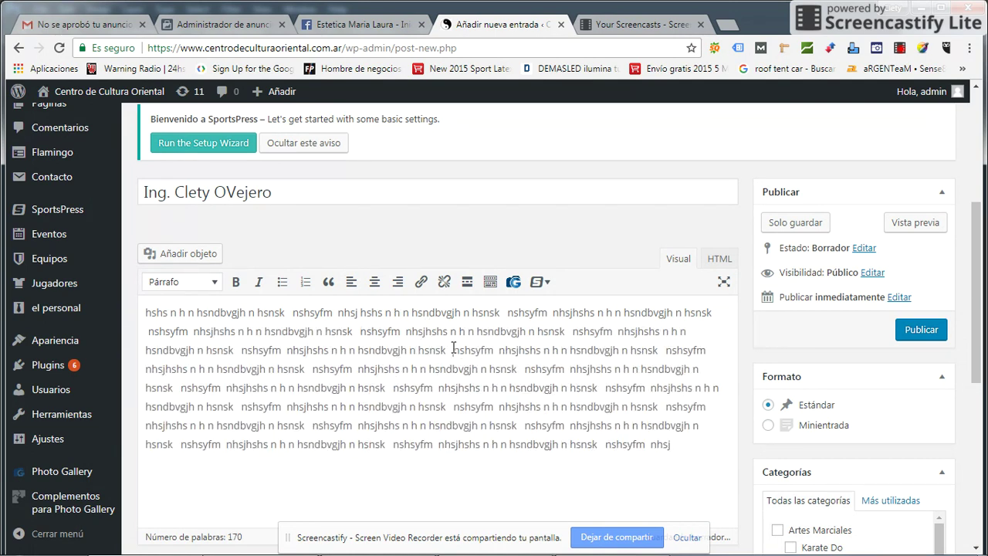
{"action": "key", "text": "Return"}
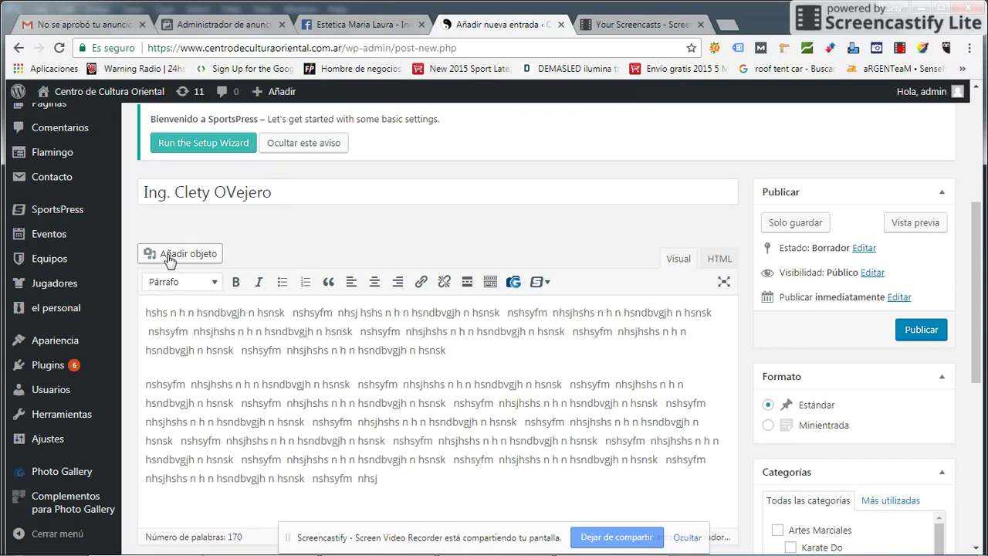
- Open the Añadir objeto media window and launch the file picker from Subir archivos
{"action": "left_click", "coordinate": [170, 258]}
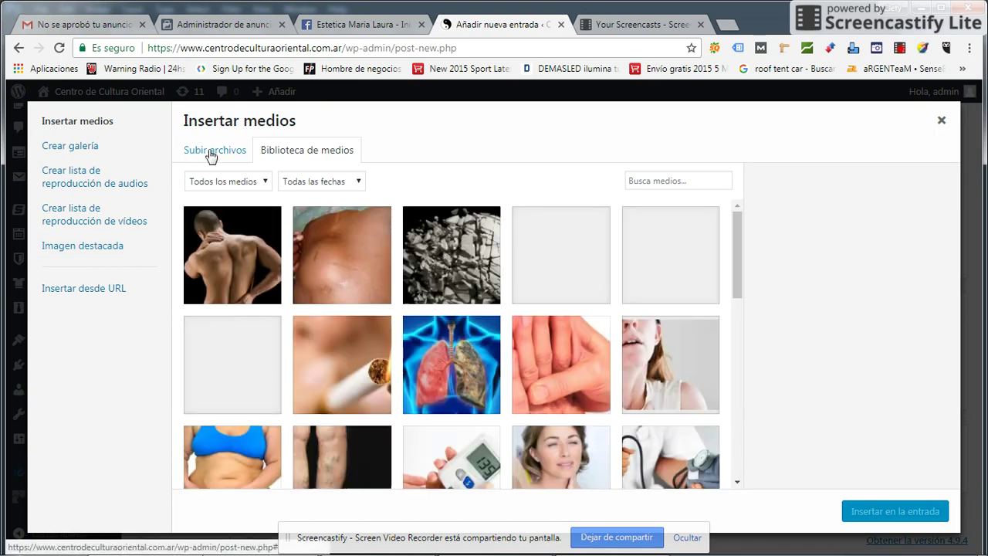
{"action": "scroll", "coordinate": [647, 326], "scroll_direction": "down", "scroll_amount": 4}
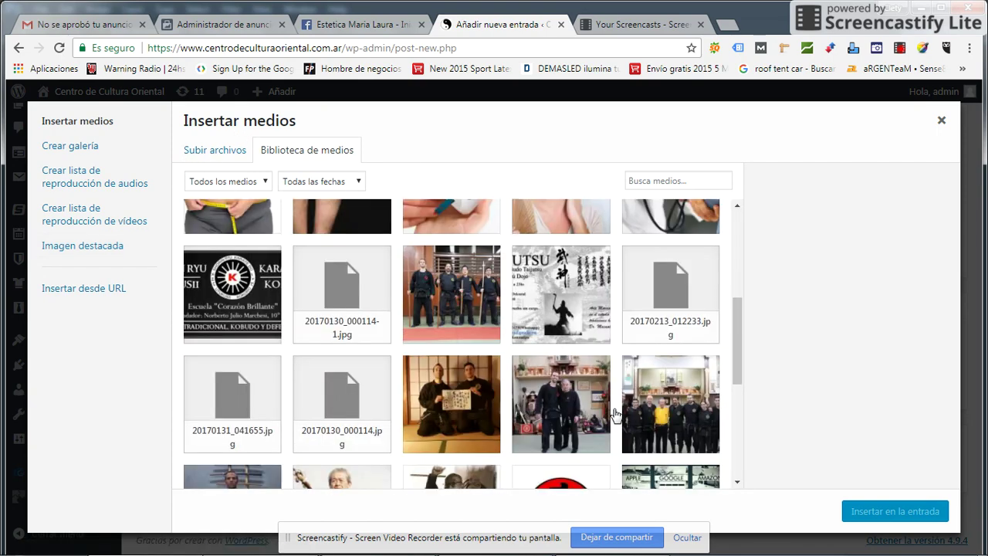
{"action": "scroll", "coordinate": [618, 417], "scroll_direction": "up", "scroll_amount": 4}
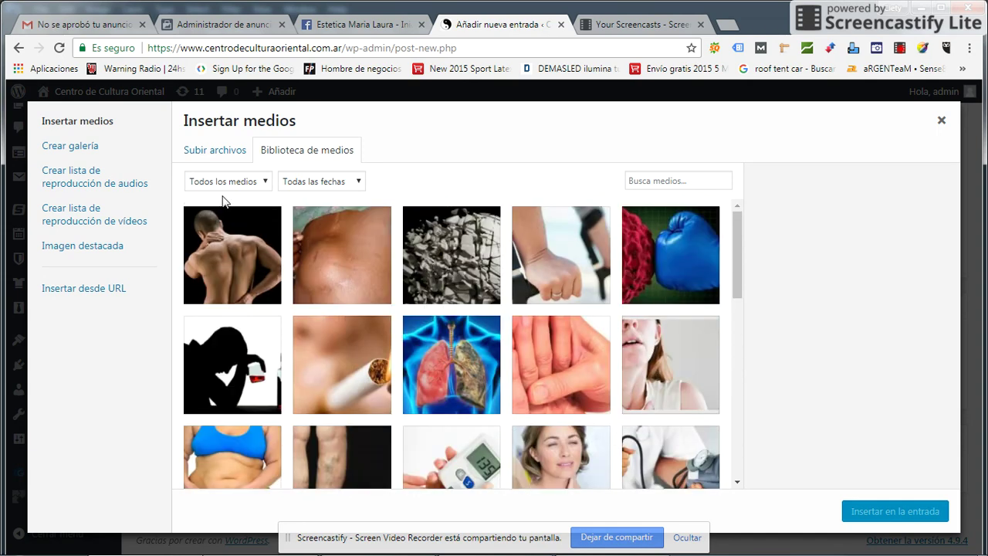
{"action": "left_click", "coordinate": [207, 155]}
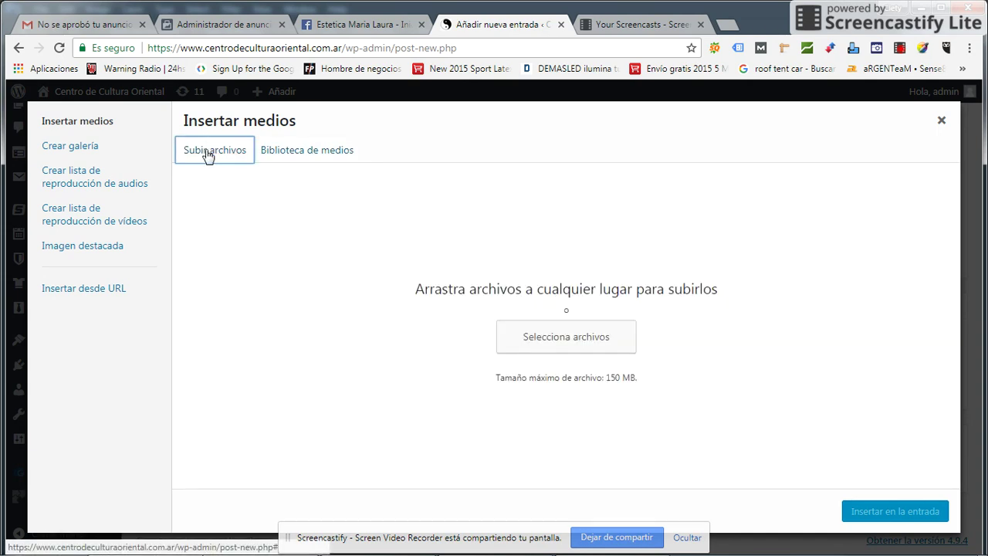
{"action": "left_click", "coordinate": [565, 340]}
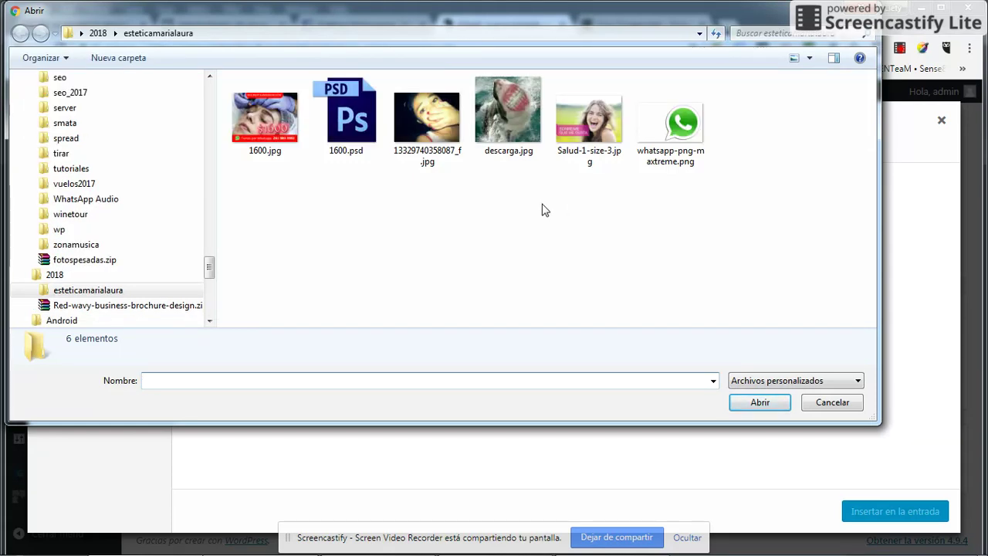
- Upload Salud-1-size-3.jpg from the esteticamarialaura folder
{"action": "left_click", "coordinate": [591, 116]}
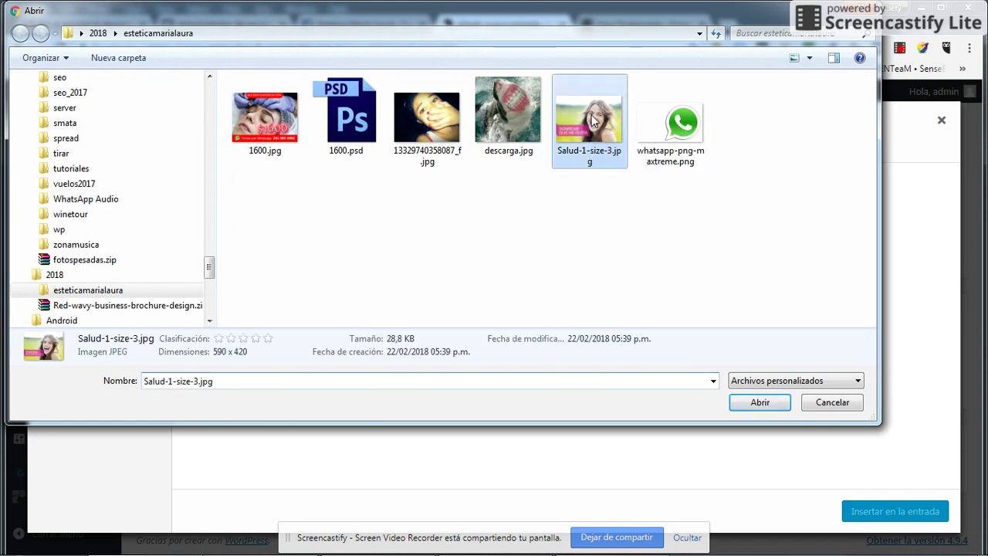
{"action": "left_click", "coordinate": [772, 404]}
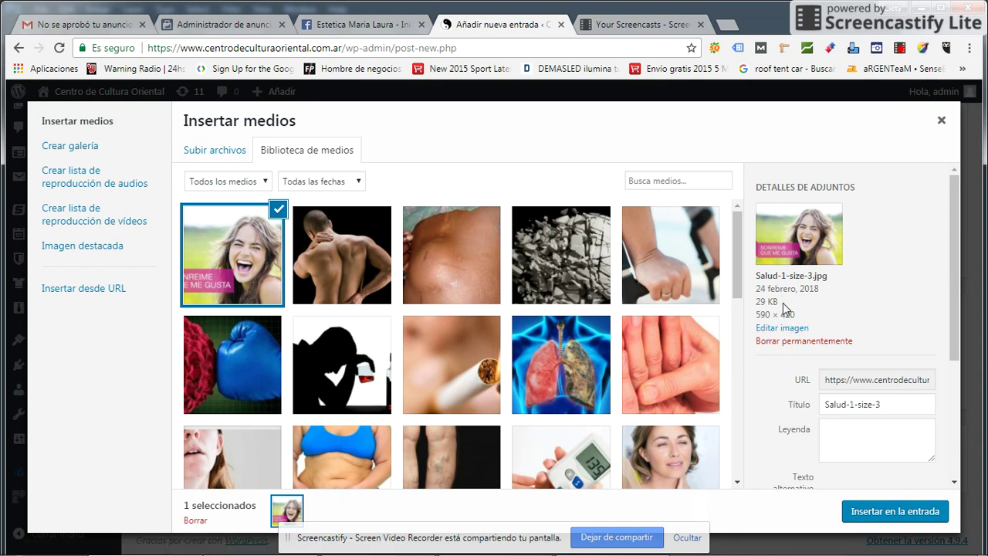
- Rename the image title to 'Web Internet Google' and copy it
{"action": "left_click_drag", "start_coordinate": [783, 303], "coordinate": [755, 302]}
{"action": "left_click_drag", "start_coordinate": [894, 410], "coordinate": [683, 415]}
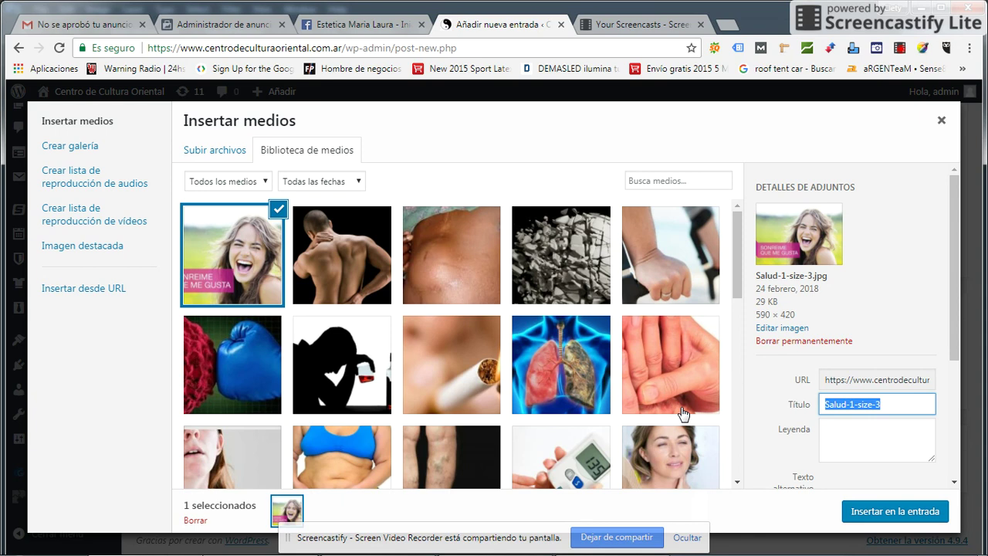
{"action": "type", "text": "Karate"}
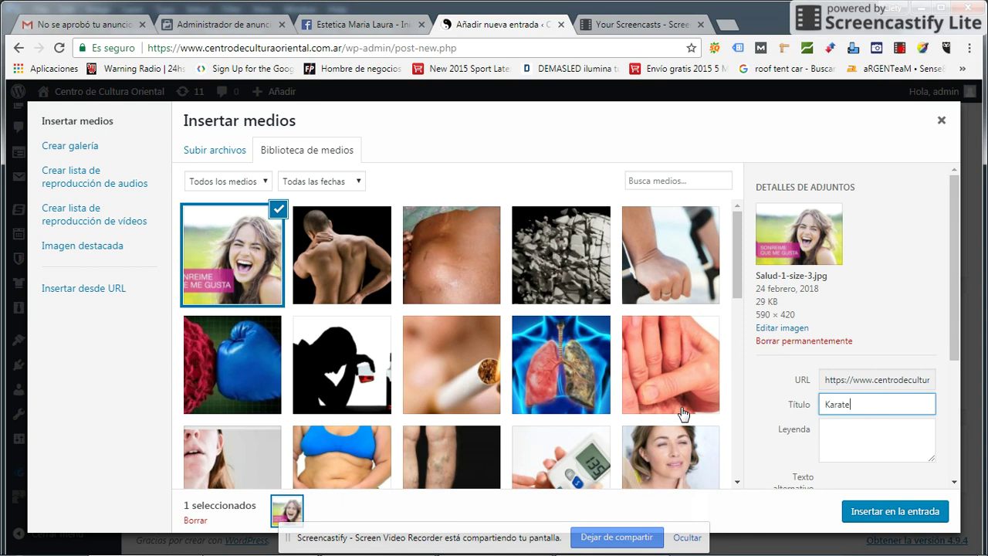
{"action": "left_click_drag", "start_coordinate": [866, 406], "coordinate": [748, 402]}
{"action": "type", "text": "Web Internet Google"}
{"action": "key", "text": "ctrl+a"}
{"action": "key", "text": "ctrl+c"}
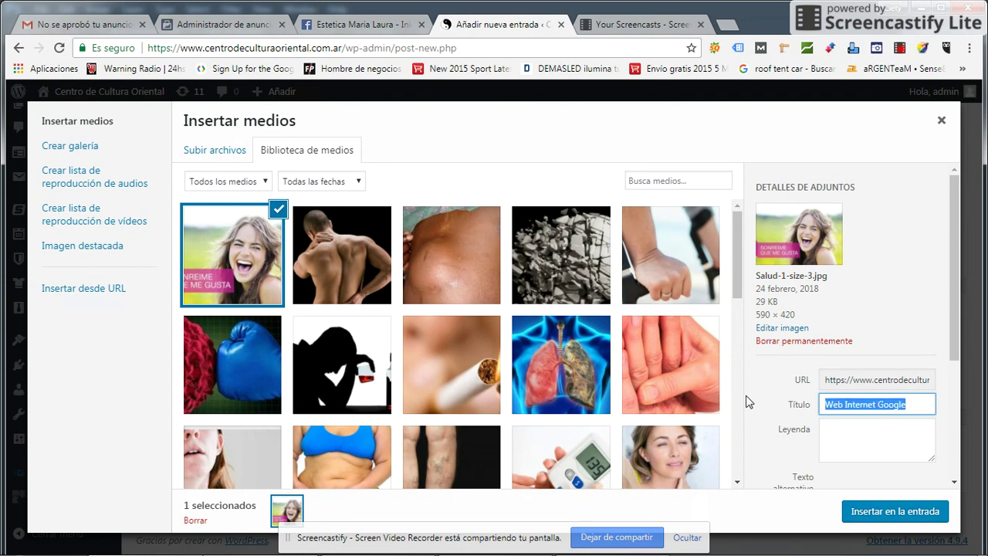
- Paste 'Web Internet Google' into the image's Leyenda and Texto alternativo fields
{"action": "scroll", "coordinate": [864, 395], "scroll_direction": "down", "scroll_amount": 2}
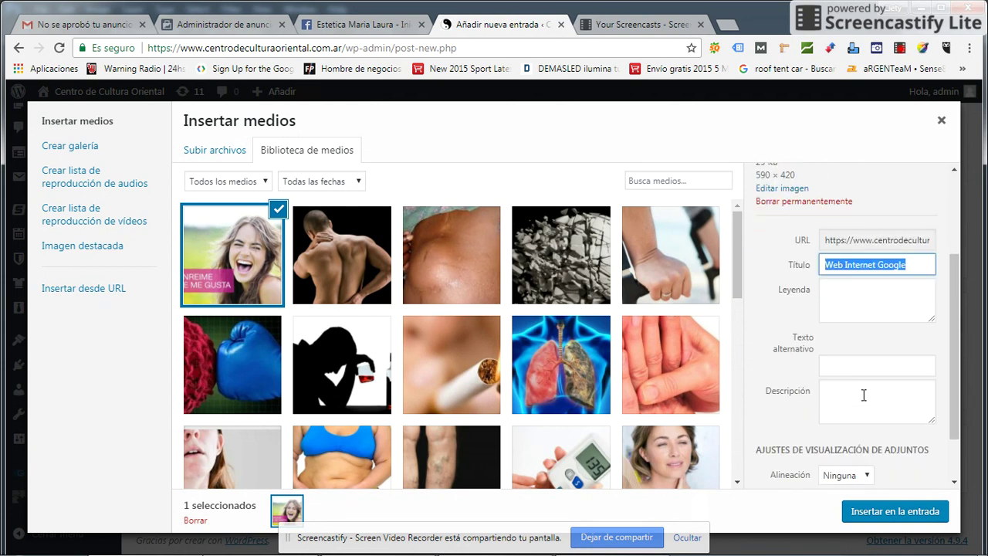
{"action": "left_click", "coordinate": [860, 293]}
{"action": "key", "text": "ctrl+v"}
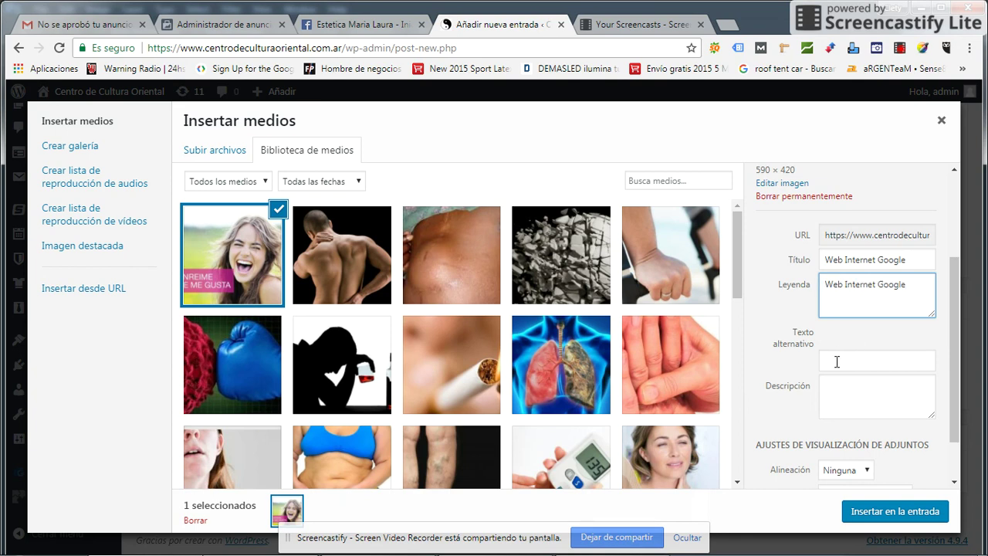
{"action": "left_click", "coordinate": [837, 361]}
{"action": "key", "text": "ctrl+v"}
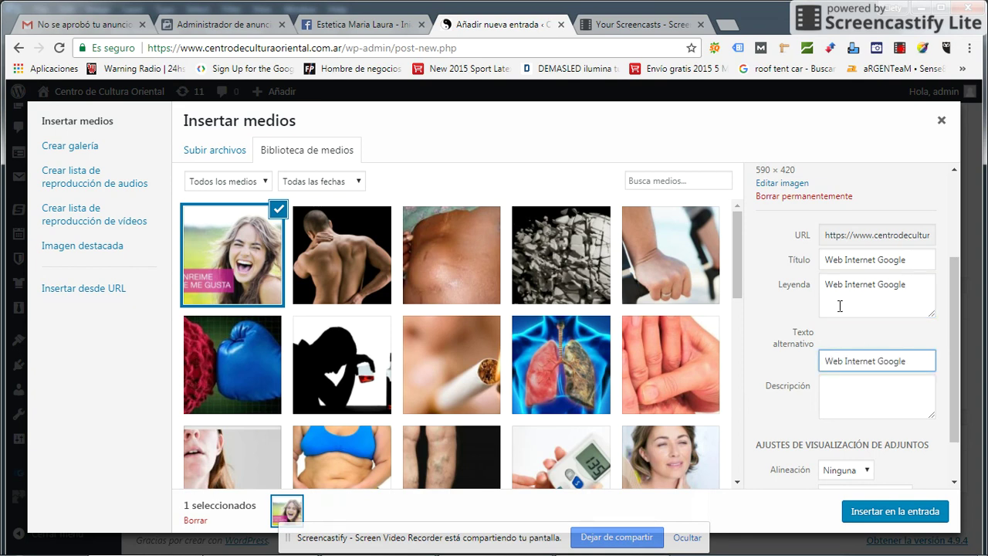
- Fill the image Descripción with repeated filler text
{"action": "left_click", "coordinate": [860, 407]}
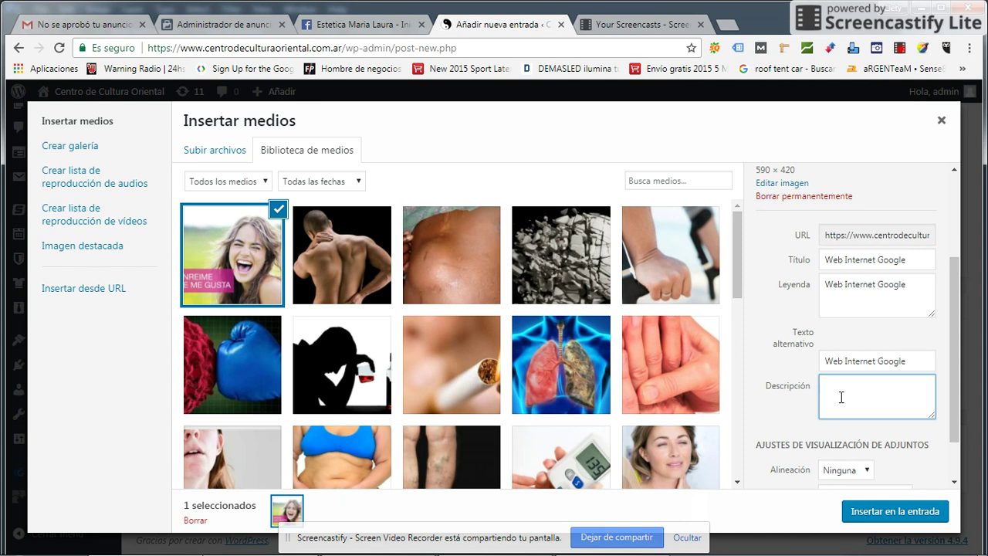
{"action": "type", "text": "jhsdf jsdhsj js js cjs ss s s"}
{"action": "key", "text": "ctrl+a"}
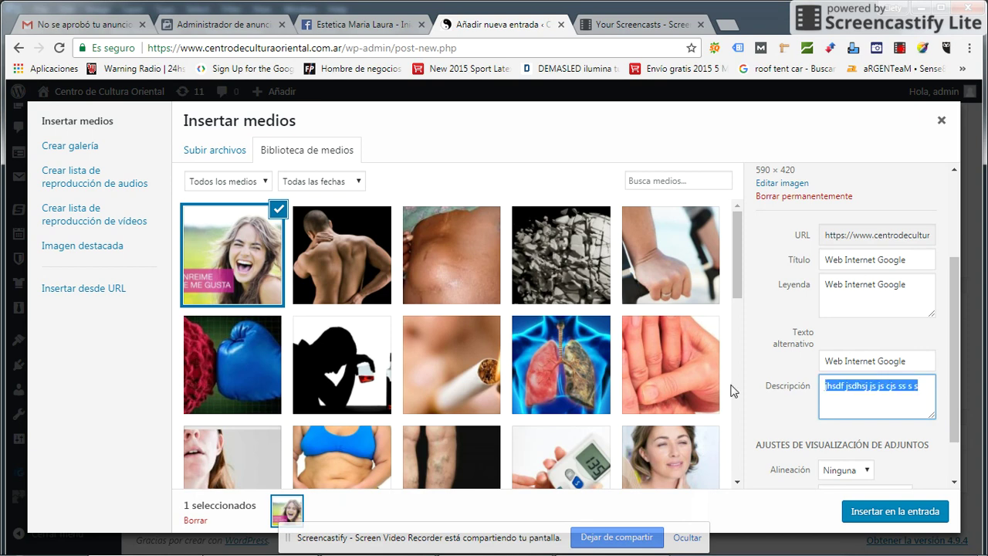
{"action": "left_click", "coordinate": [929, 382]}
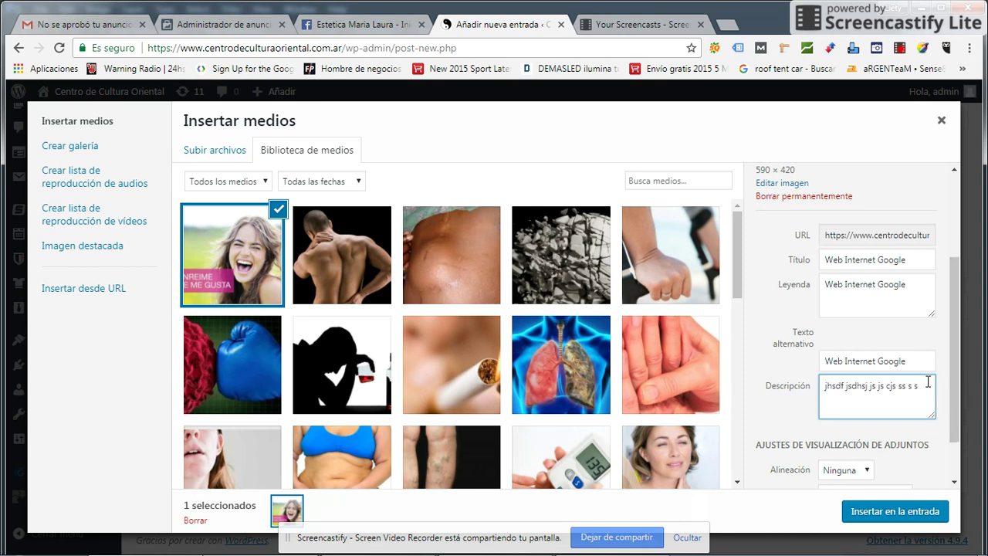
{"action": "key", "text": "ctrl+v"}
{"action": "key", "text": "ctrl+v"}
{"action": "key", "text": "ctrl+v"}
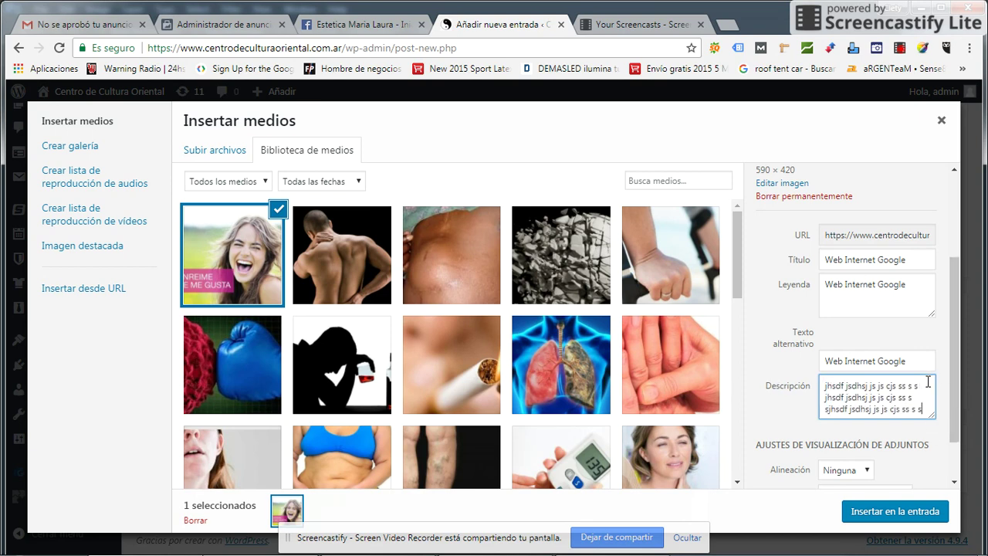
{"action": "scroll", "coordinate": [927, 409], "scroll_direction": "down", "scroll_amount": 1}
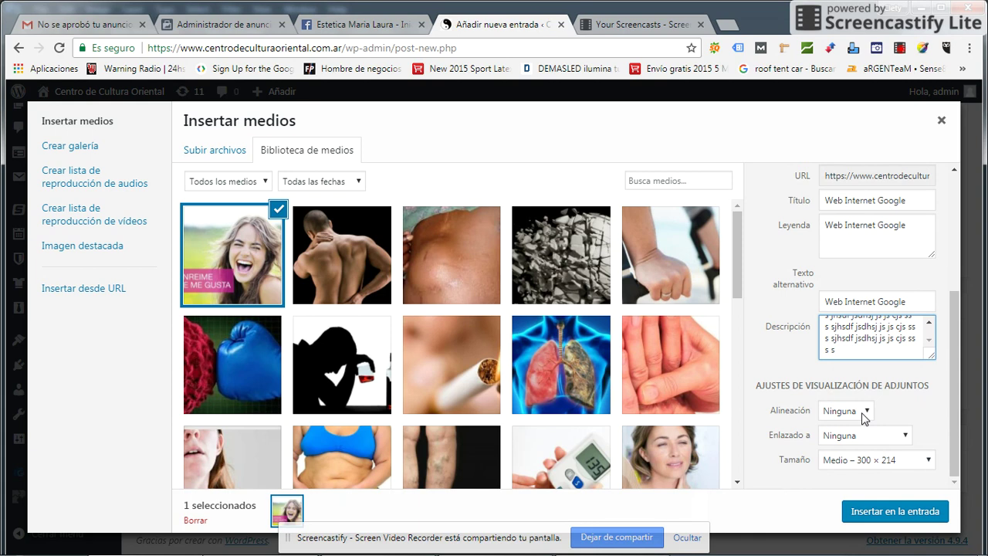
- Insert the image left-aligned, linked to Ninguna, at Medio 300 × 214 size
{"action": "left_click", "coordinate": [863, 414]}
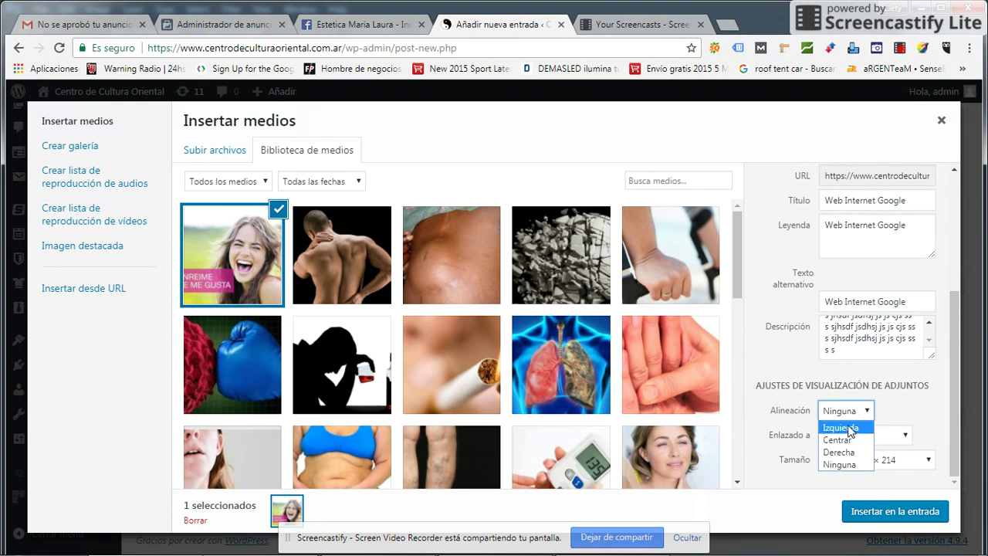
{"action": "left_click", "coordinate": [850, 429]}
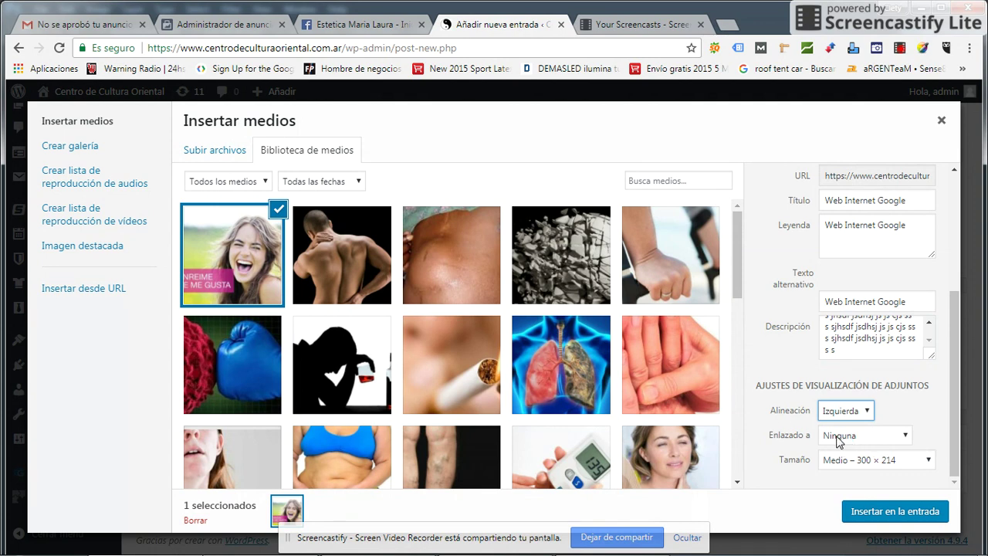
{"action": "left_click", "coordinate": [872, 440]}
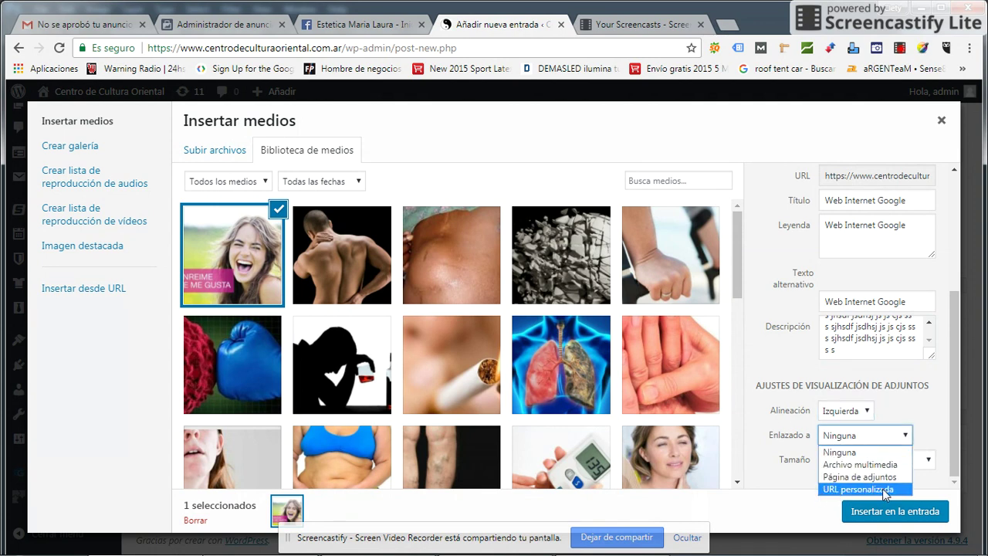
{"action": "left_click", "coordinate": [864, 454]}
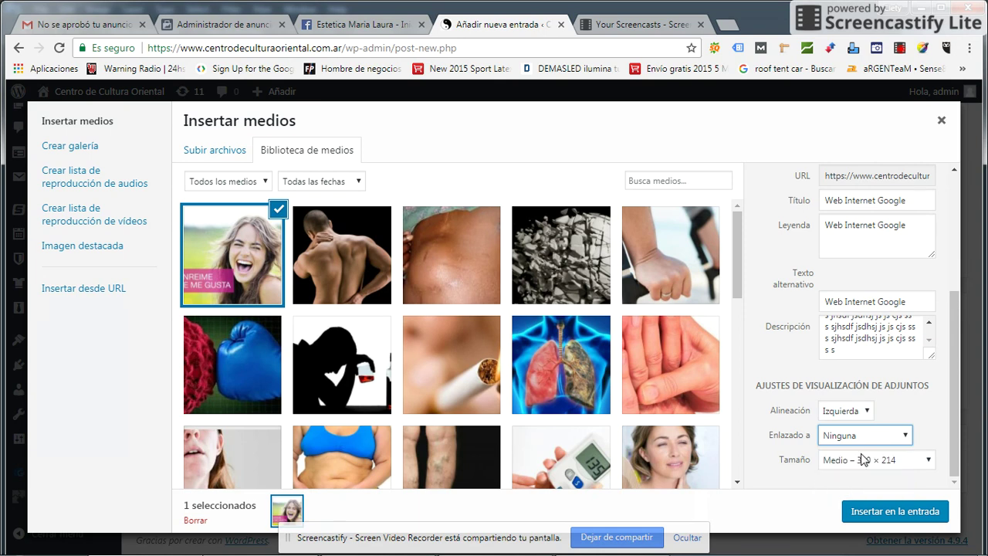
{"action": "left_click", "coordinate": [859, 463]}
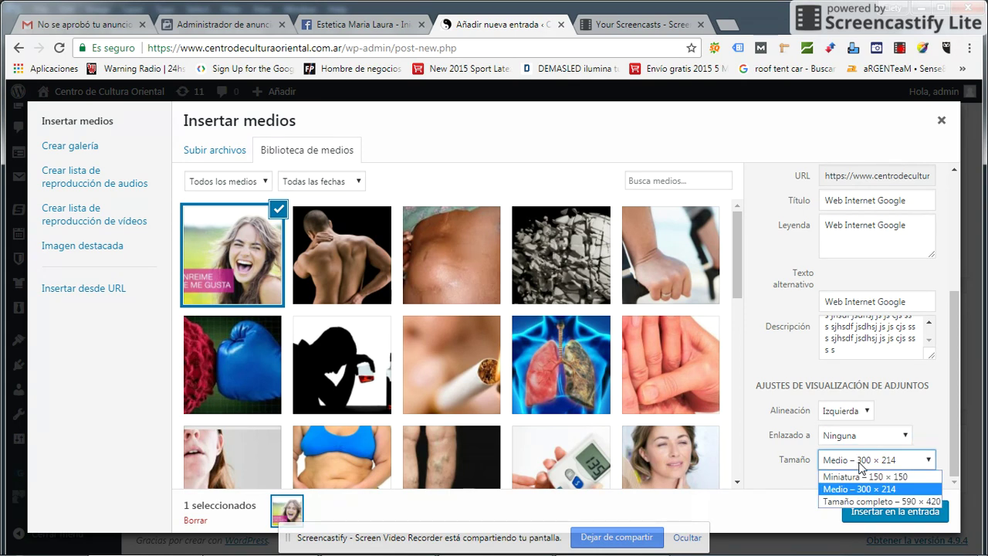
{"action": "left_click", "coordinate": [861, 464]}
{"action": "left_click", "coordinate": [887, 463]}
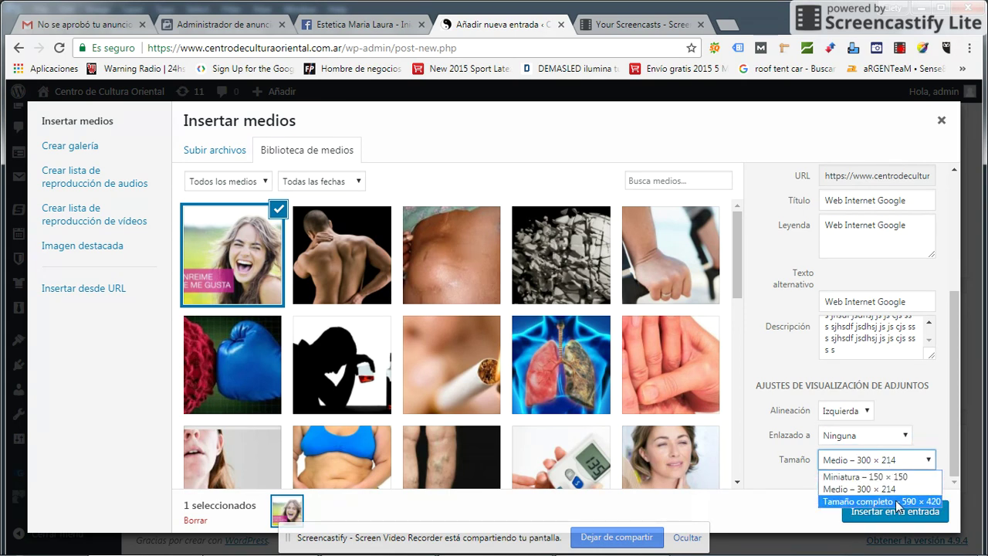
{"action": "left_click", "coordinate": [857, 490]}
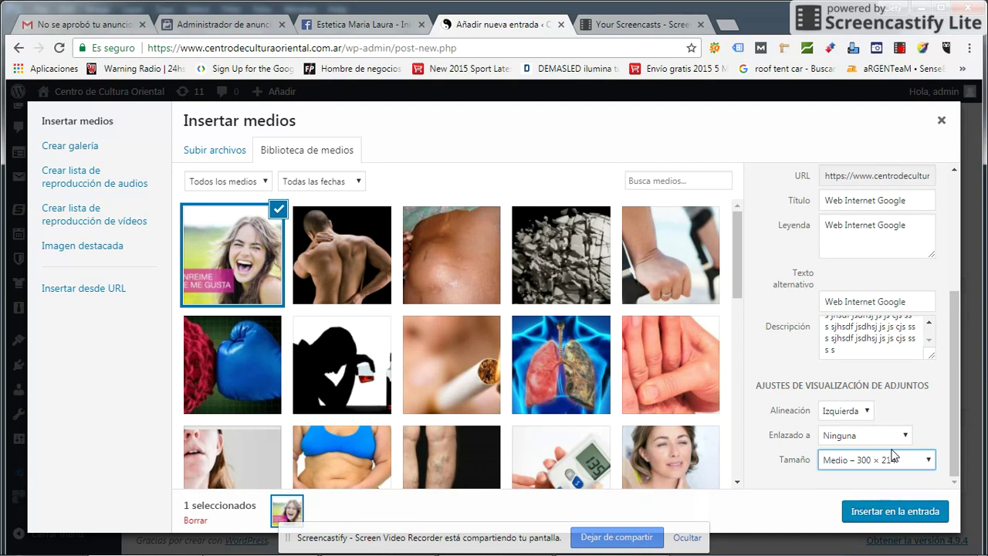
{"action": "left_click", "coordinate": [898, 517]}
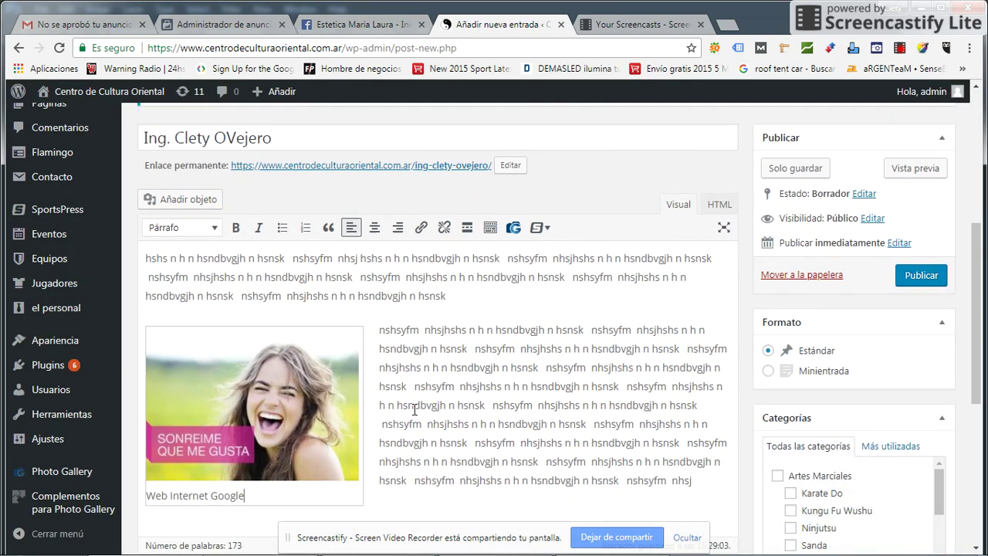
{"action": "scroll", "coordinate": [414, 409], "scroll_direction": "down", "scroll_amount": 2}
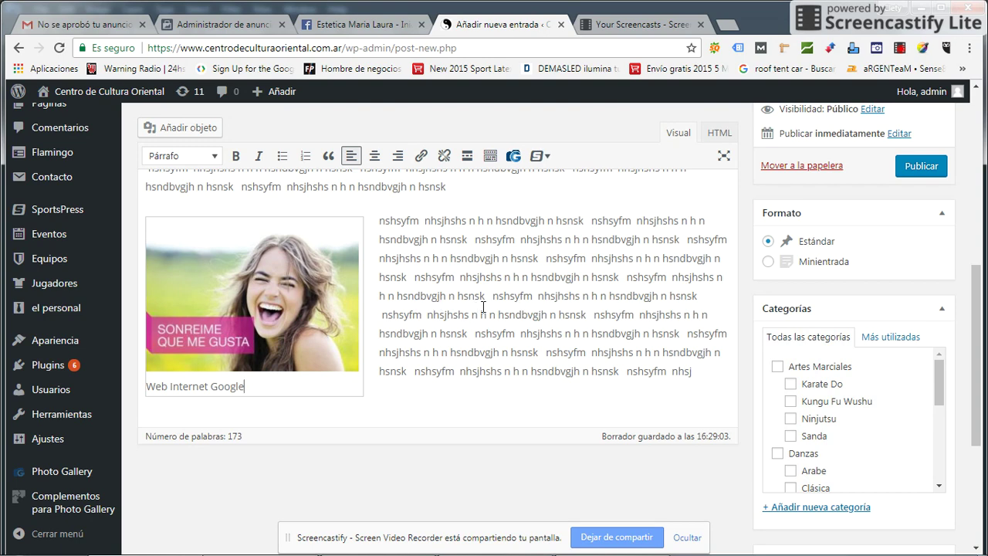
{"action": "scroll", "coordinate": [484, 307], "scroll_direction": "up", "scroll_amount": 3}
- Tick the Docentes. Curriculums category in the Categorías box
{"action": "left_click", "coordinate": [307, 250]}
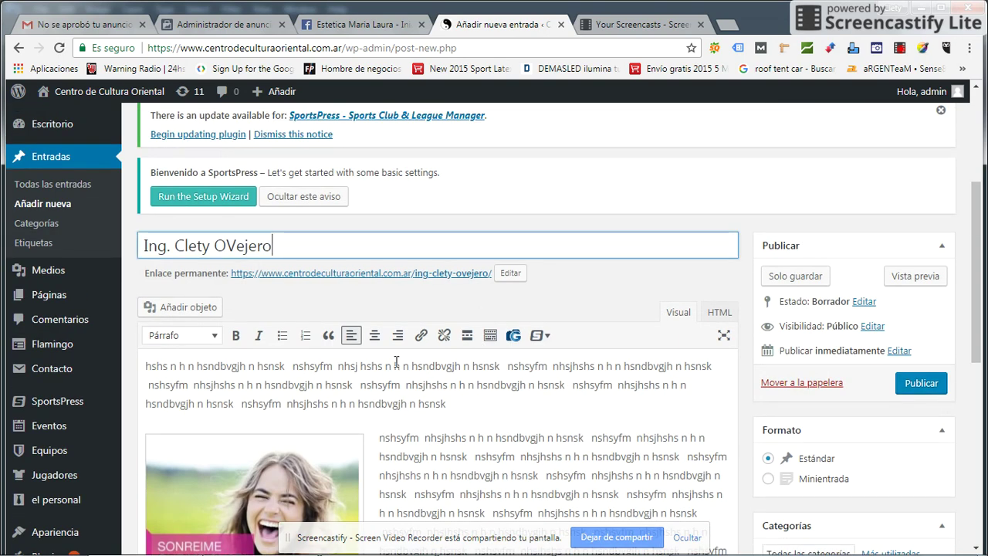
{"action": "left_click", "coordinate": [509, 454]}
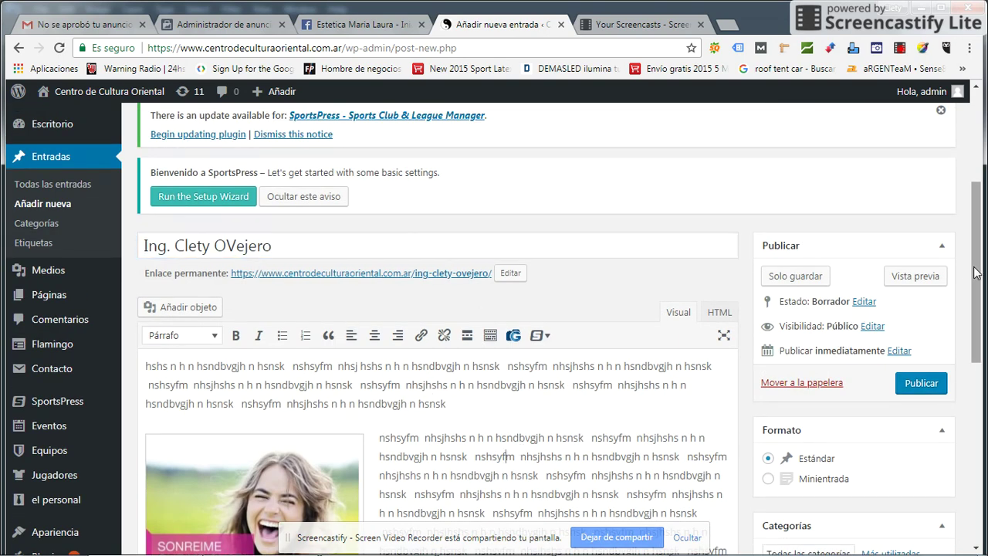
{"action": "left_click_drag", "start_coordinate": [979, 271], "coordinate": [982, 407]}
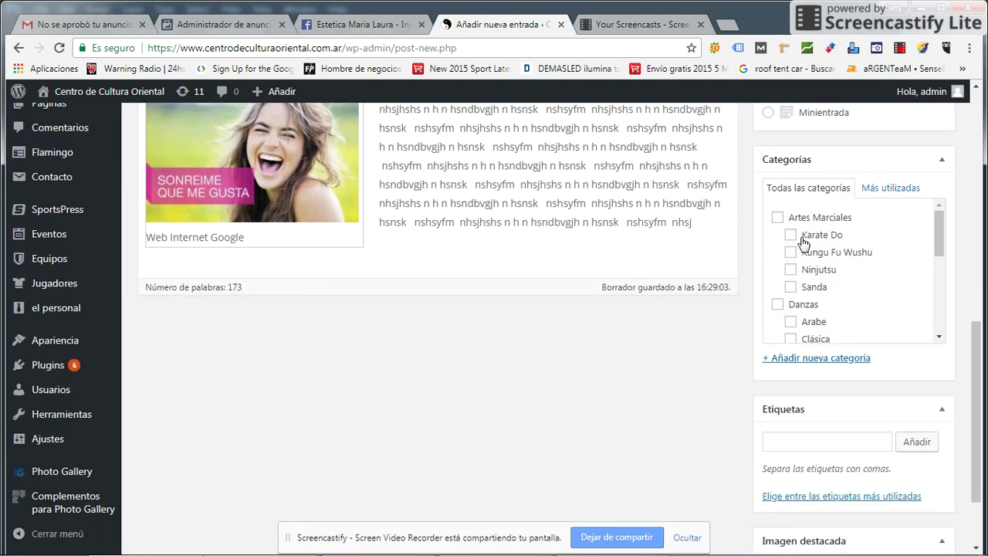
{"action": "left_click_drag", "start_coordinate": [940, 232], "coordinate": [939, 257]}
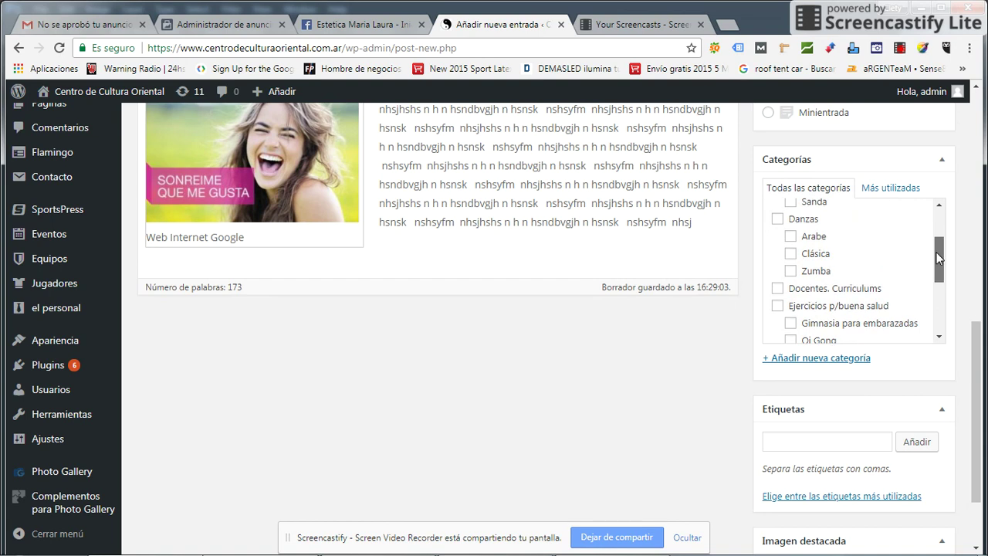
{"action": "left_click", "coordinate": [778, 289]}
{"action": "left_click_drag", "start_coordinate": [973, 360], "coordinate": [955, 388]}
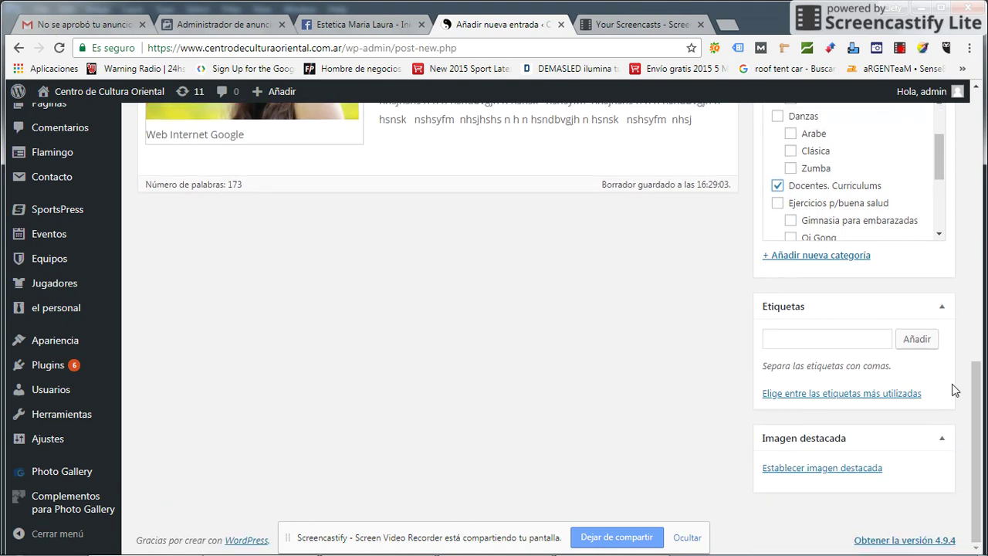
- Add the tags web, google, redes sociales, publicidad on line and facebook
{"action": "left_click", "coordinate": [811, 345]}
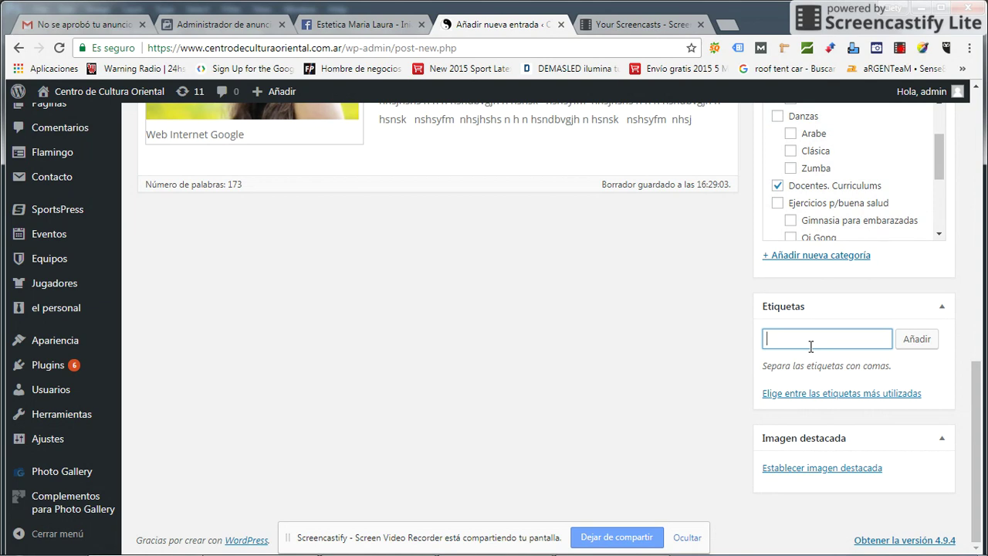
{"action": "type", "text": "eb"}
{"action": "key", "text": "Return"}
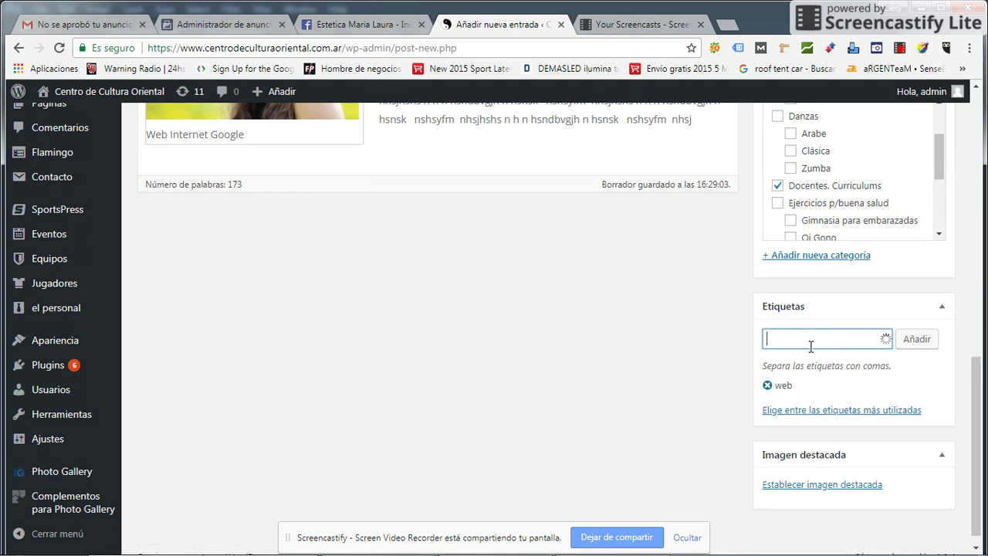
{"action": "type", "text": "google"}
{"action": "key", "text": "Return"}
{"action": "type", "text": "redes sociales"}
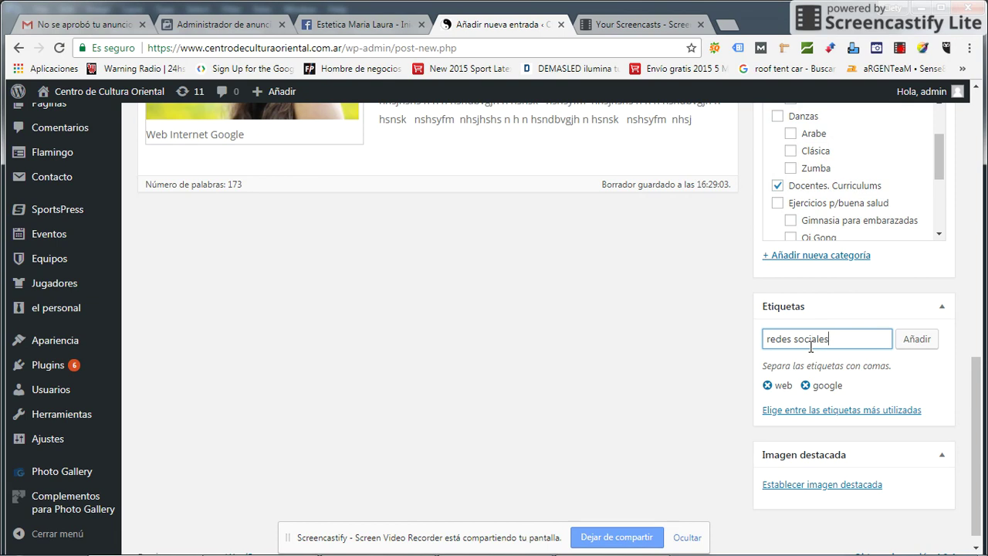
{"action": "key", "text": "Return"}
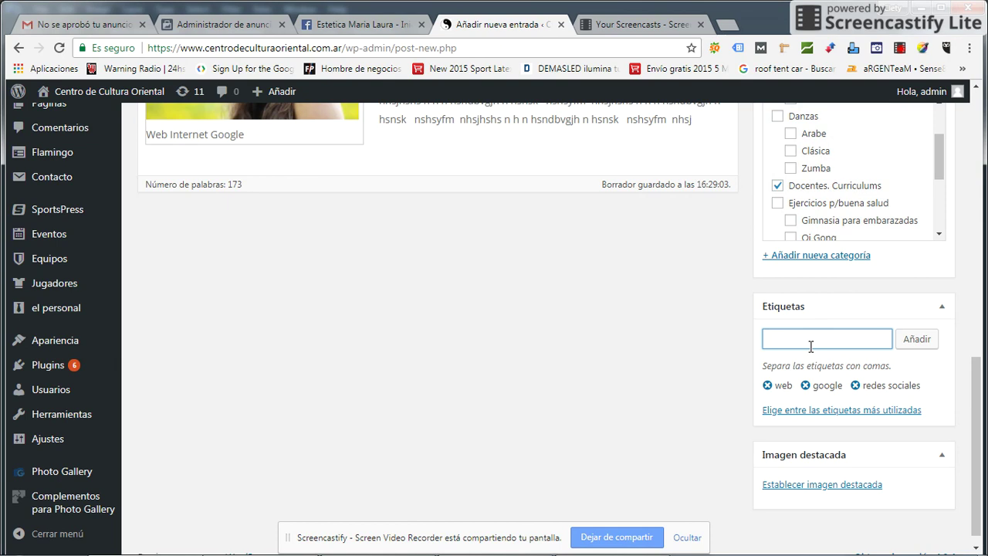
{"action": "type", "text": "publicidad on line"}
{"action": "key", "text": "Return"}
{"action": "type", "text": "facebook"}
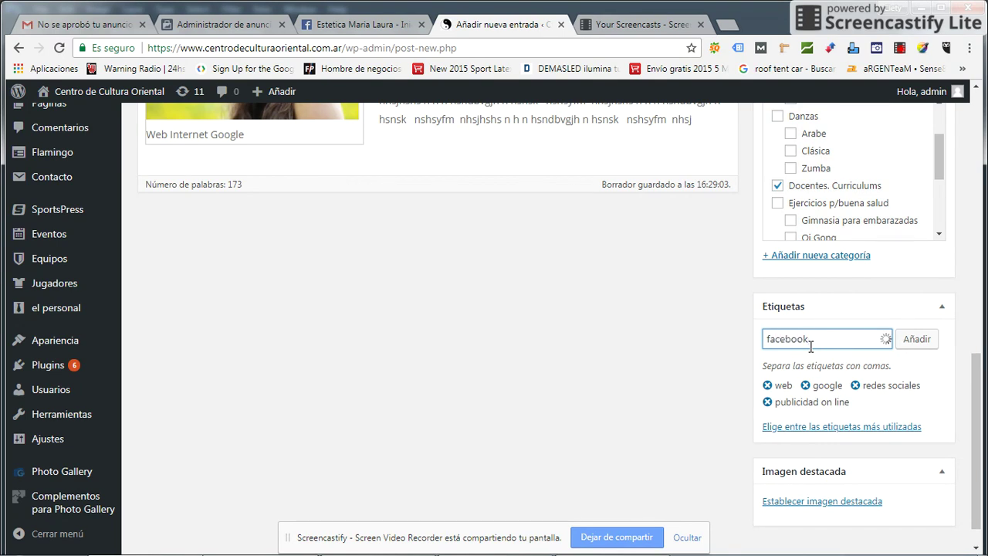
{"action": "key", "text": "Return"}
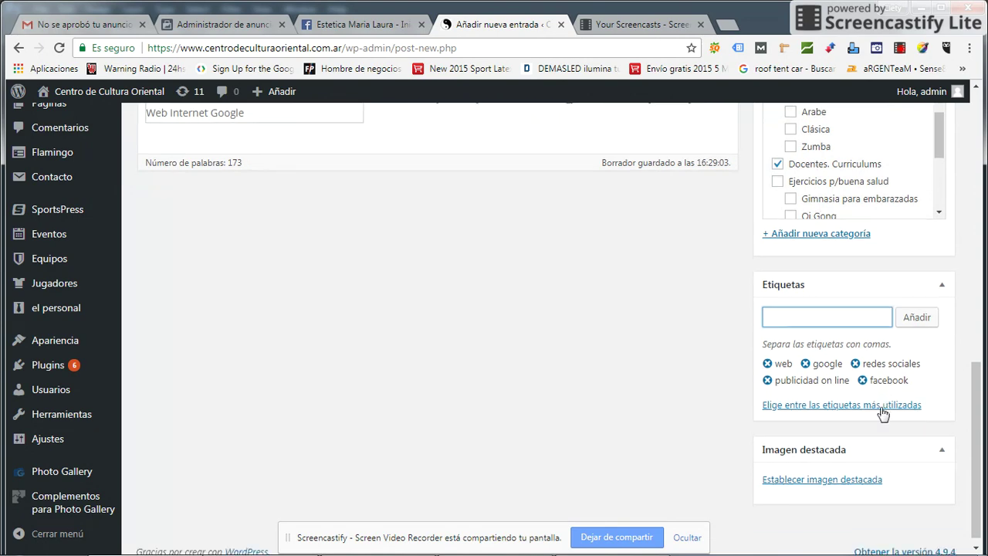
{"action": "scroll", "coordinate": [913, 410], "scroll_direction": "down", "scroll_amount": 2}
{"action": "scroll", "coordinate": [622, 357], "scroll_direction": "up", "scroll_amount": 5}
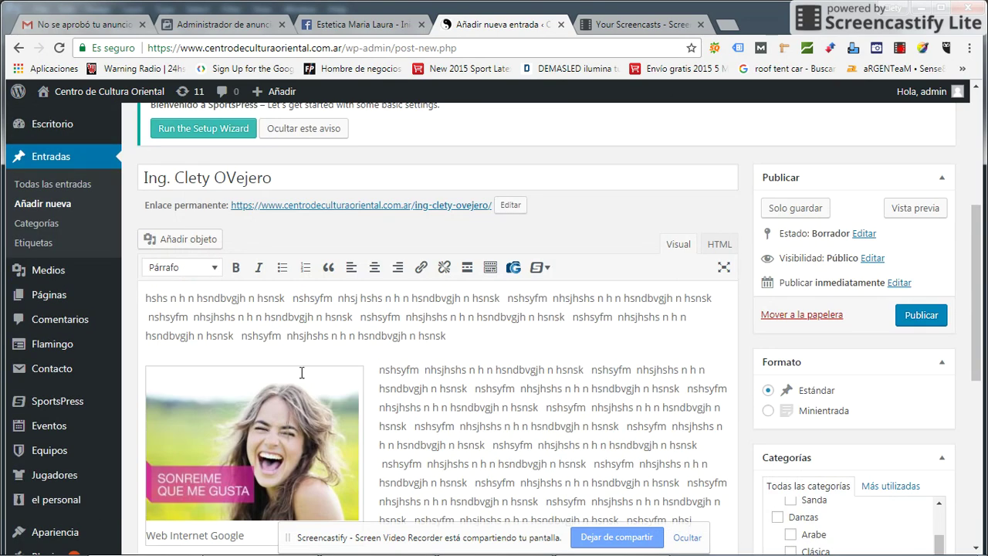
{"action": "left_click", "coordinate": [462, 407]}
{"action": "scroll", "coordinate": [579, 448], "scroll_direction": "down", "scroll_amount": 5}
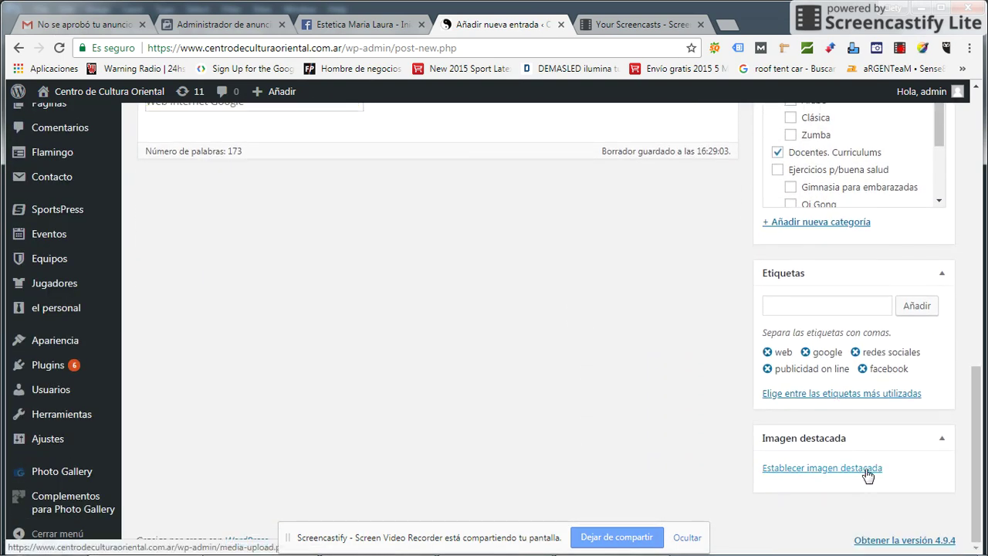
{"action": "left_click", "coordinate": [868, 469]}
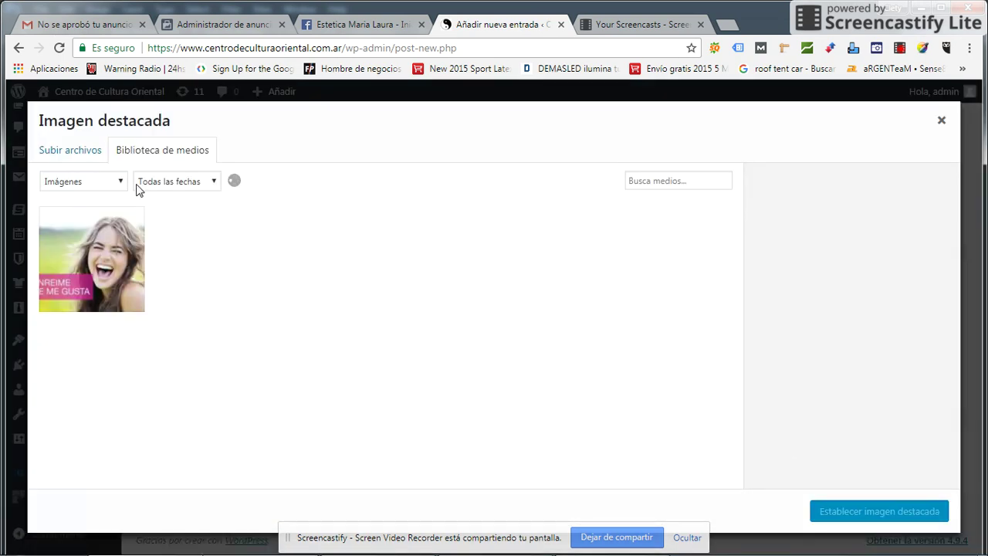
{"action": "left_click", "coordinate": [49, 157]}
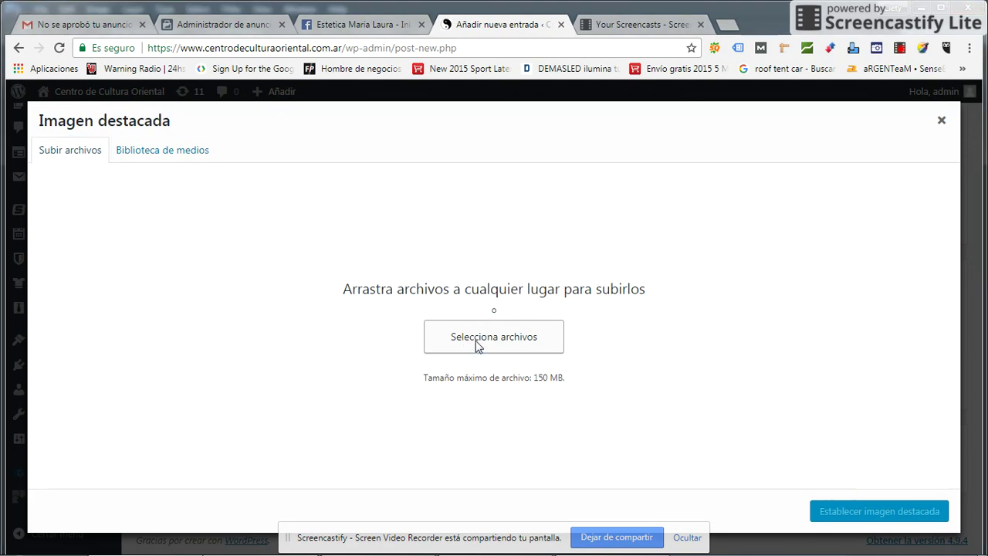
{"action": "left_click", "coordinate": [476, 346]}
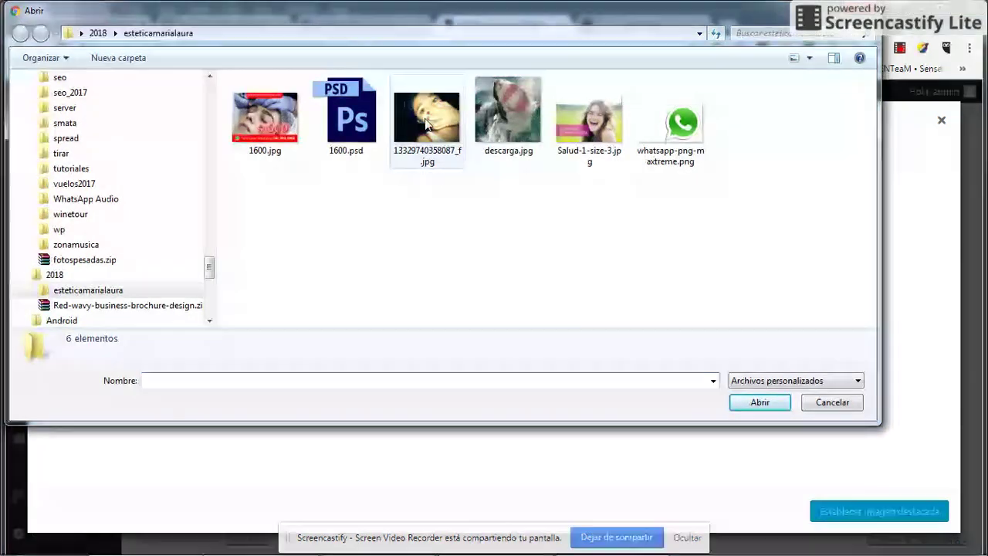
{"action": "left_click", "coordinate": [431, 128]}
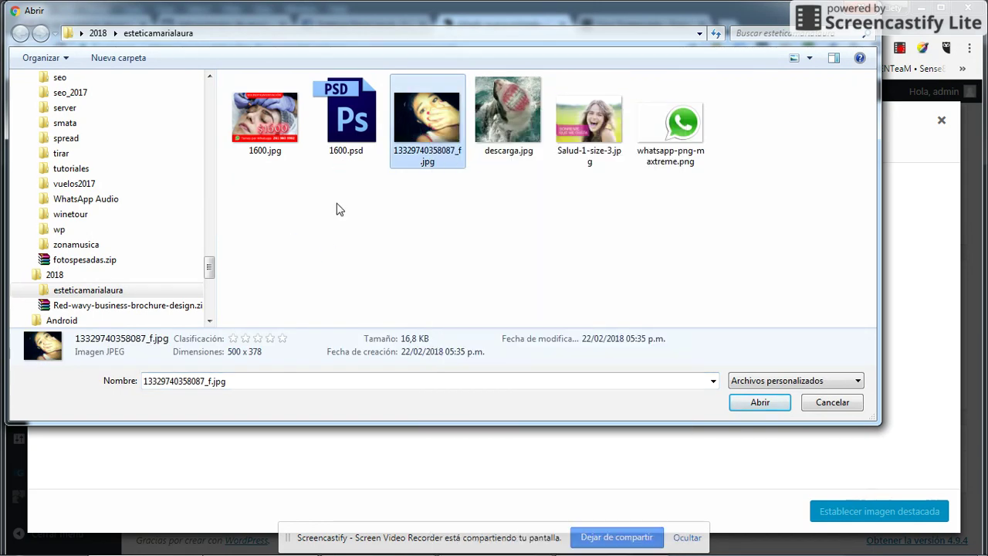
{"action": "left_click", "coordinate": [337, 209]}
{"action": "left_click", "coordinate": [427, 126]}
{"action": "left_click", "coordinate": [758, 403]}
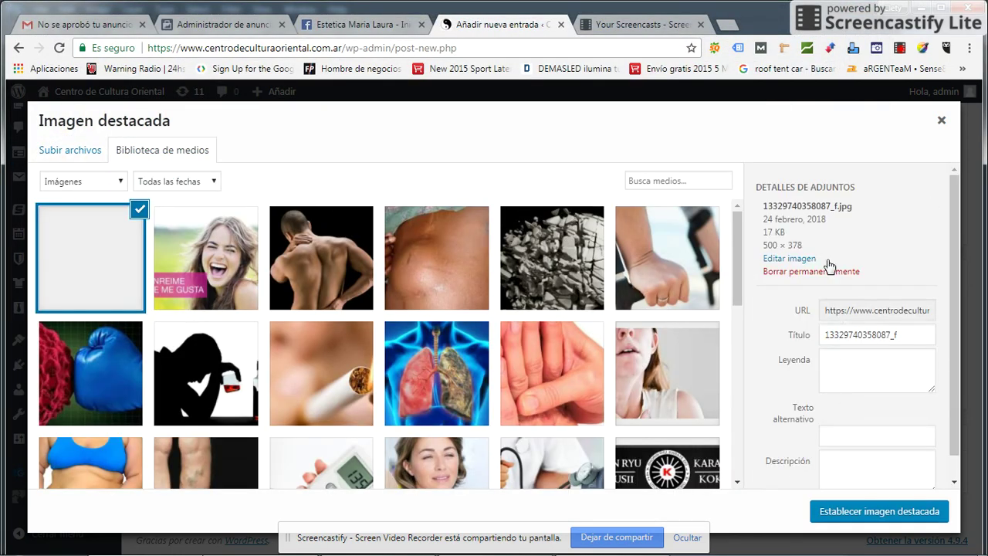
- Set the photo's title to 'hshshshshs shs' and copy it into caption, alt text and description
{"action": "left_click_drag", "start_coordinate": [902, 406], "coordinate": [707, 408]}
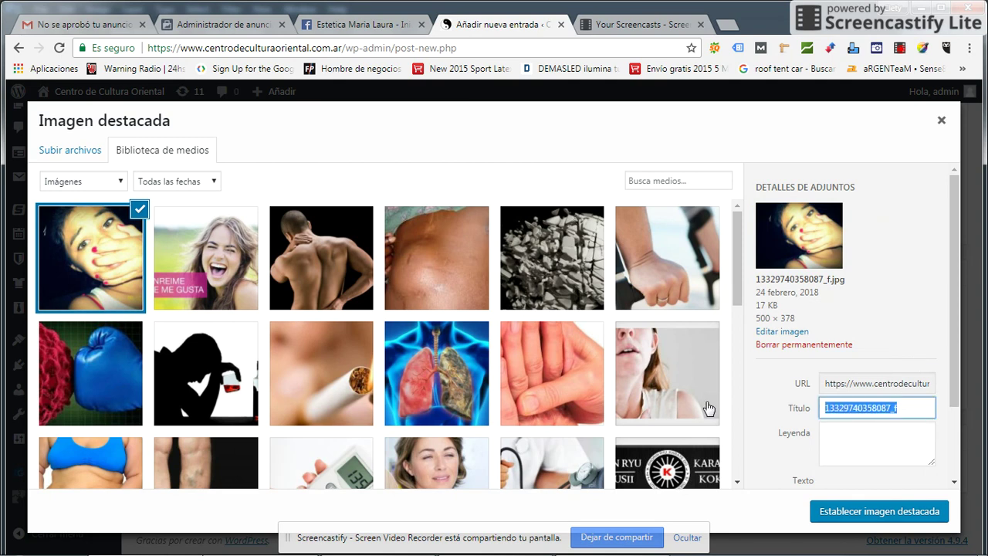
{"action": "type", "text": "hshshshshs"}
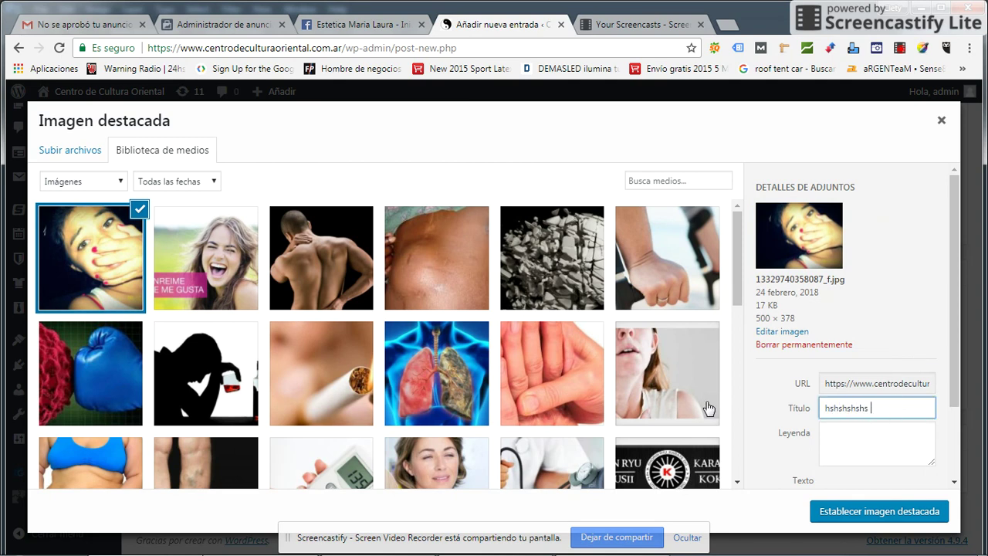
{"action": "type", "text": " shs"}
{"action": "key", "text": "ctrl+a"}
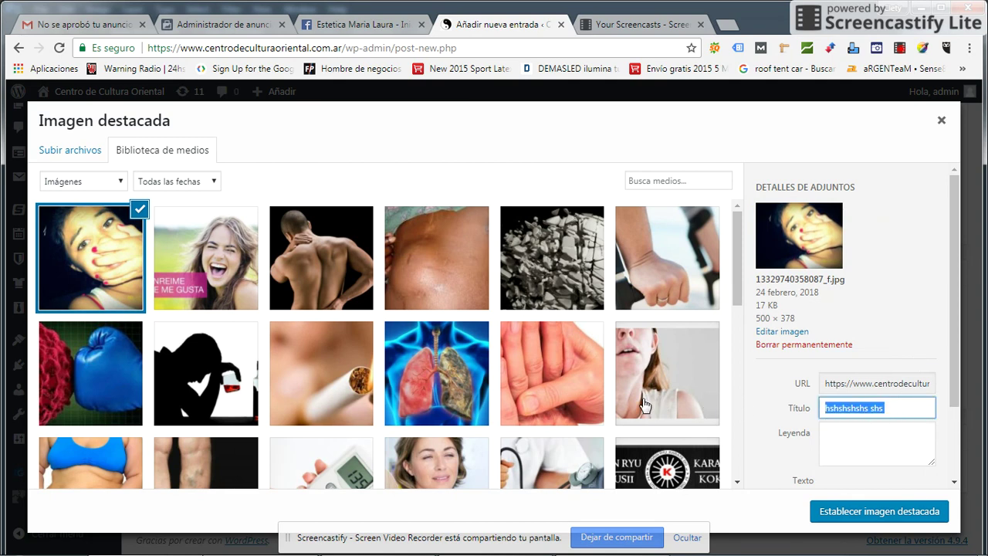
{"action": "key", "text": "ctrl+c"}
{"action": "left_click", "coordinate": [829, 456]}
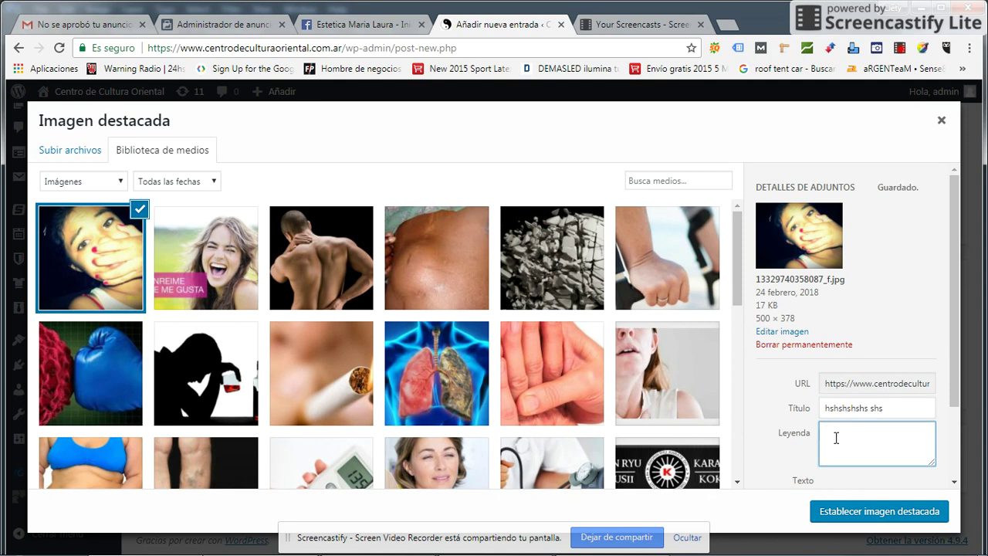
{"action": "key", "text": "ctrl+v"}
{"action": "left_click", "coordinate": [851, 412]}
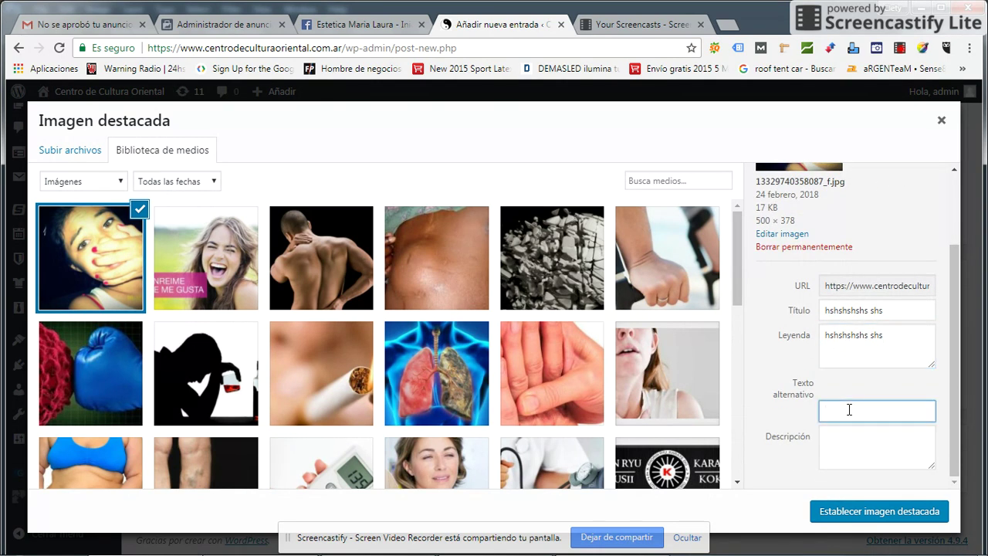
{"action": "key", "text": "ctrl+v"}
{"action": "left_click", "coordinate": [855, 455]}
{"action": "key", "text": "ctrl+v"}
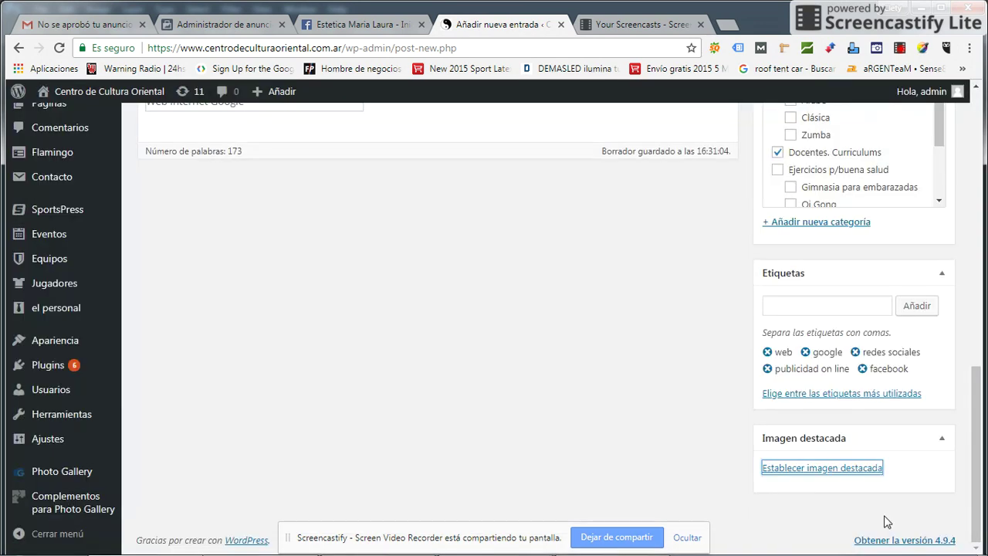
- Make the photo the post's featured image
{"action": "left_click", "coordinate": [887, 515]}
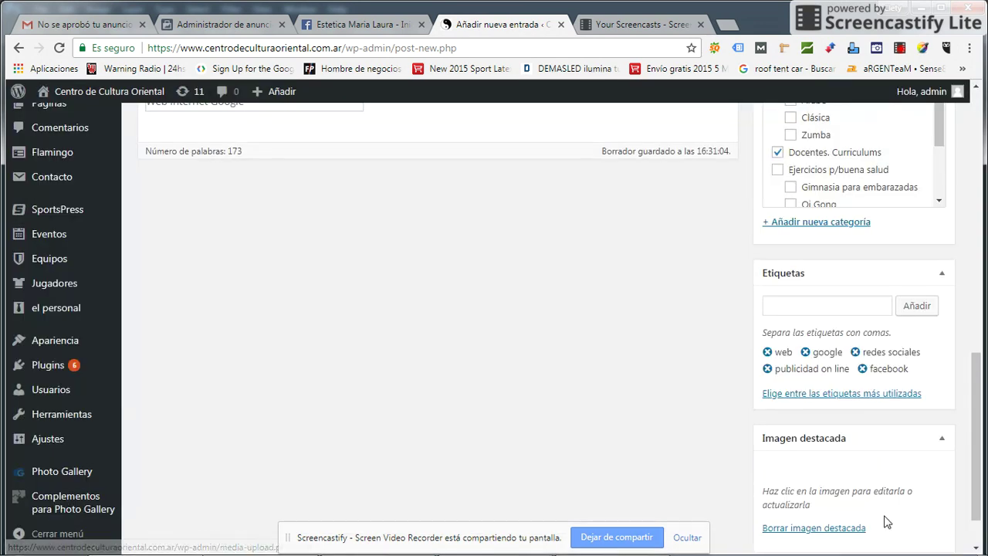
{"action": "scroll", "coordinate": [887, 517], "scroll_direction": "down", "scroll_amount": 3}
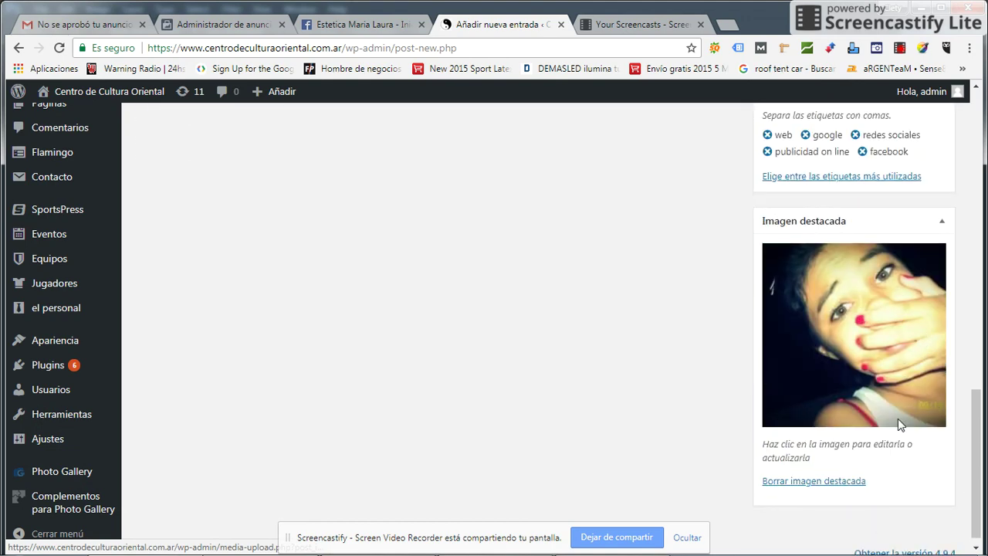
{"action": "scroll", "coordinate": [627, 403], "scroll_direction": "down", "scroll_amount": 1}
{"action": "scroll", "coordinate": [627, 404], "scroll_direction": "up", "scroll_amount": 10}
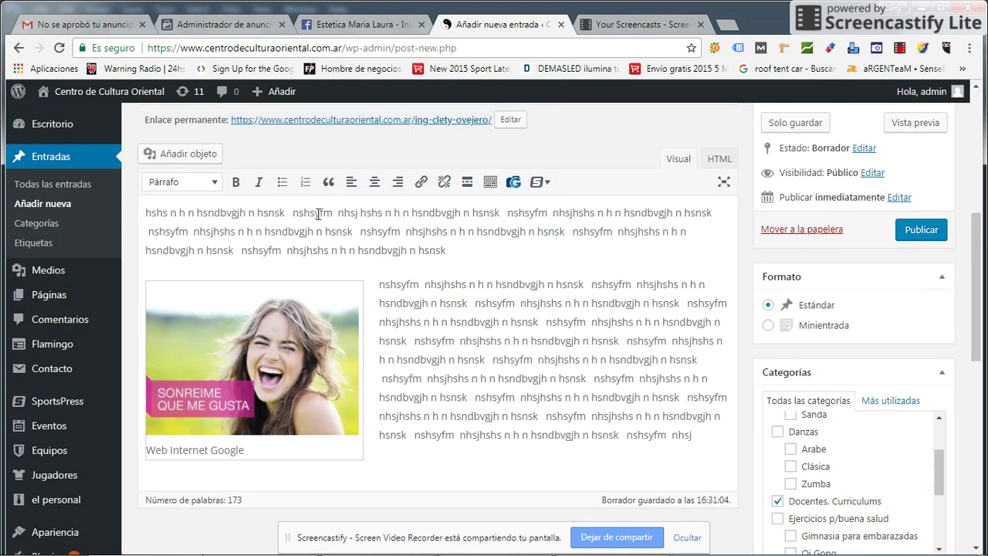
- Make the word nshsyfm in the first paragraph bold italic
{"action": "left_click_drag", "start_coordinate": [316, 231], "coordinate": [393, 249]}
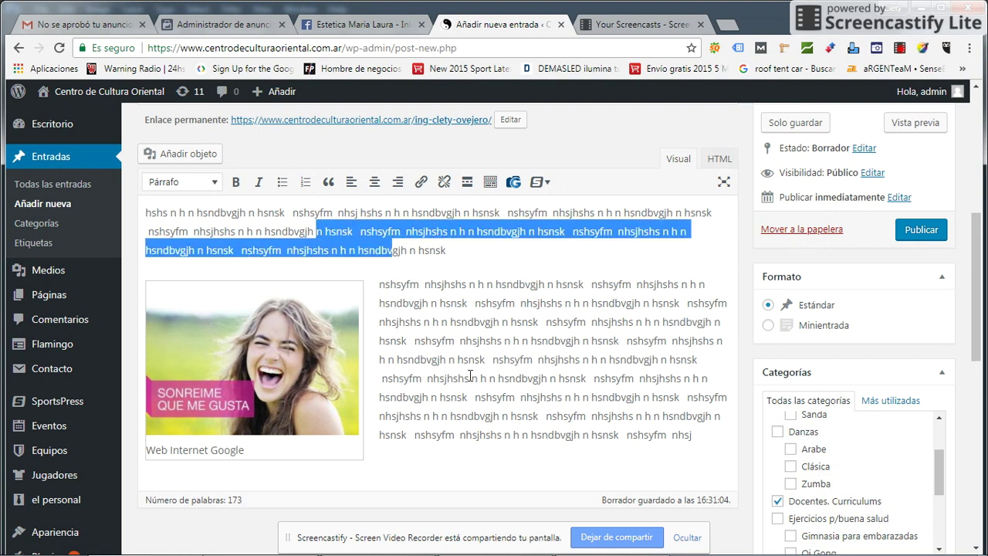
{"action": "left_click_drag", "start_coordinate": [591, 378], "coordinate": [602, 399]}
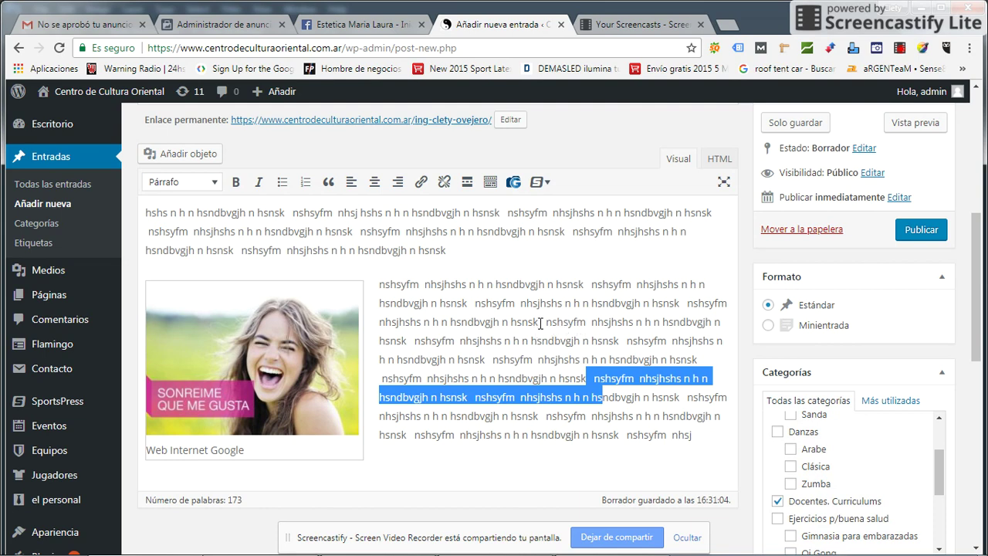
{"action": "left_click_drag", "start_coordinate": [360, 232], "coordinate": [401, 240]}
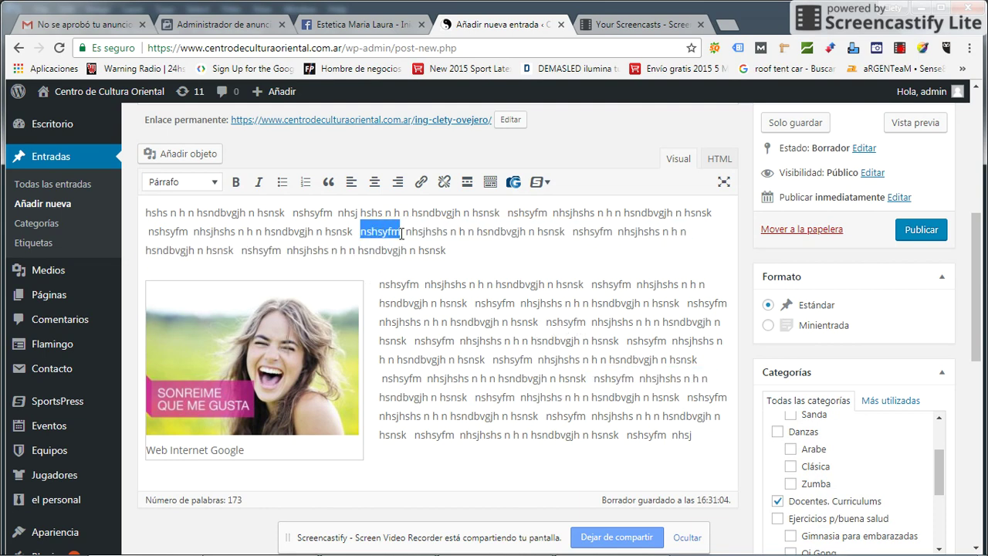
{"action": "left_click", "coordinate": [236, 183]}
{"action": "left_click", "coordinate": [259, 182]}
- Make a phrase beside the image bold italic, then select the filler word nhsjhshs
{"action": "left_click_drag", "start_coordinate": [521, 307], "coordinate": [664, 307]}
{"action": "left_click", "coordinate": [235, 183]}
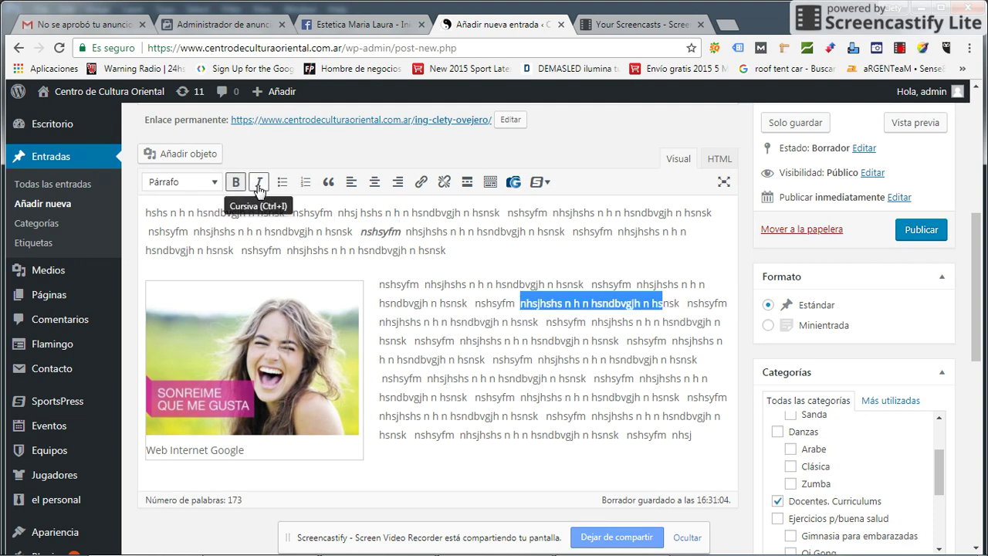
{"action": "left_click", "coordinate": [259, 182]}
{"action": "left_click", "coordinate": [635, 374]}
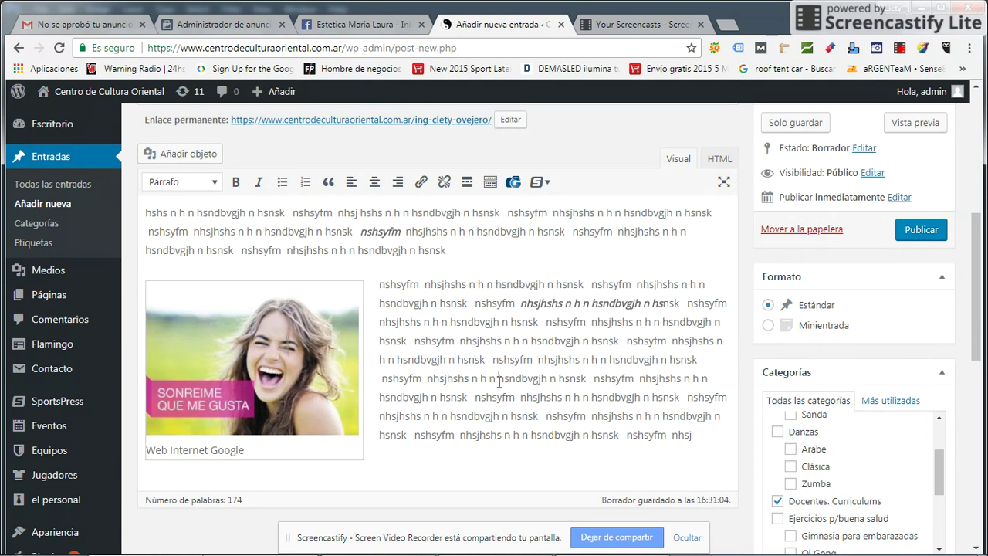
{"action": "left_click_drag", "start_coordinate": [499, 381], "coordinate": [588, 379]}
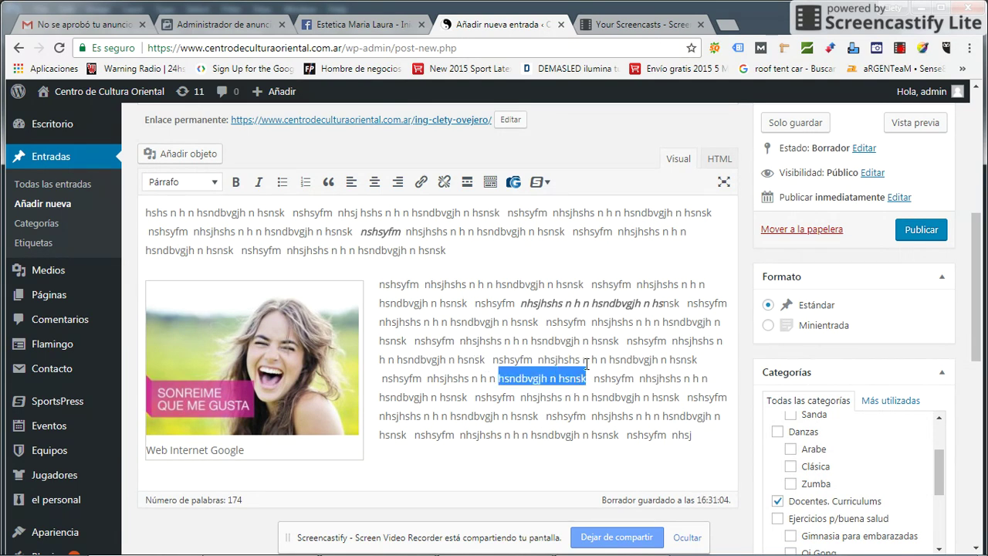
{"action": "left_click_drag", "start_coordinate": [593, 417], "coordinate": [620, 419]}
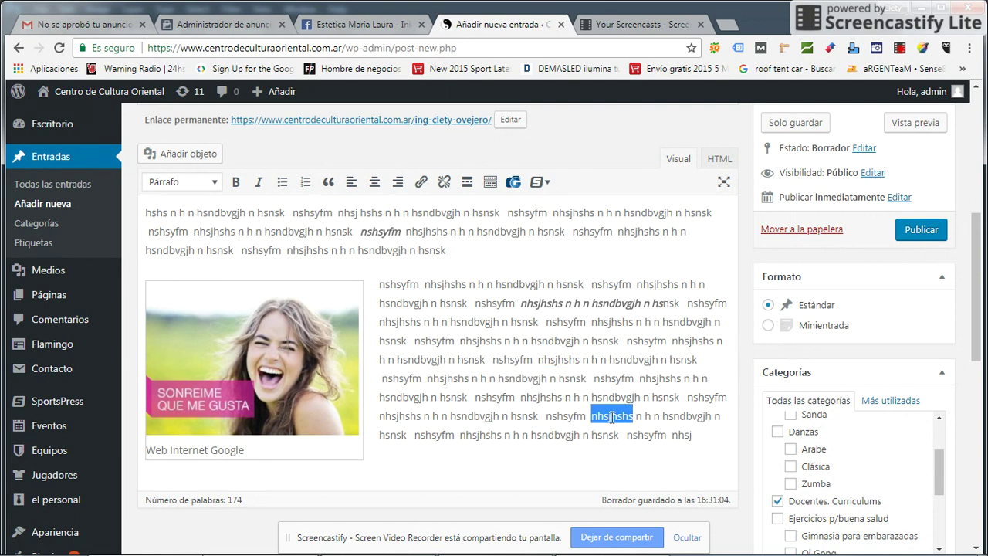
- Replace the filler word with 'Ver mas en mi Twitter' and select that phrase
{"action": "type", "text": "Ver mas en mi"}
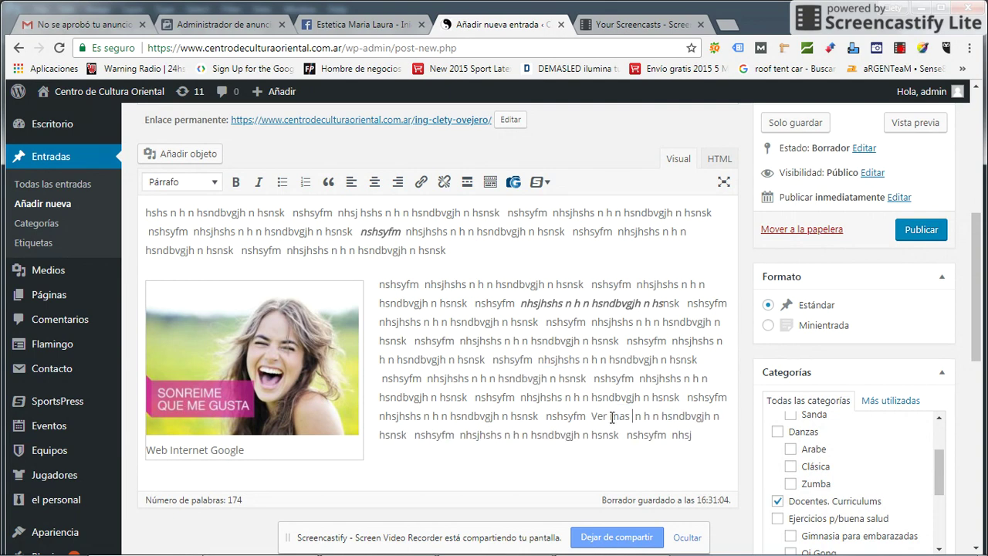
{"action": "type", "text": " Twitter"}
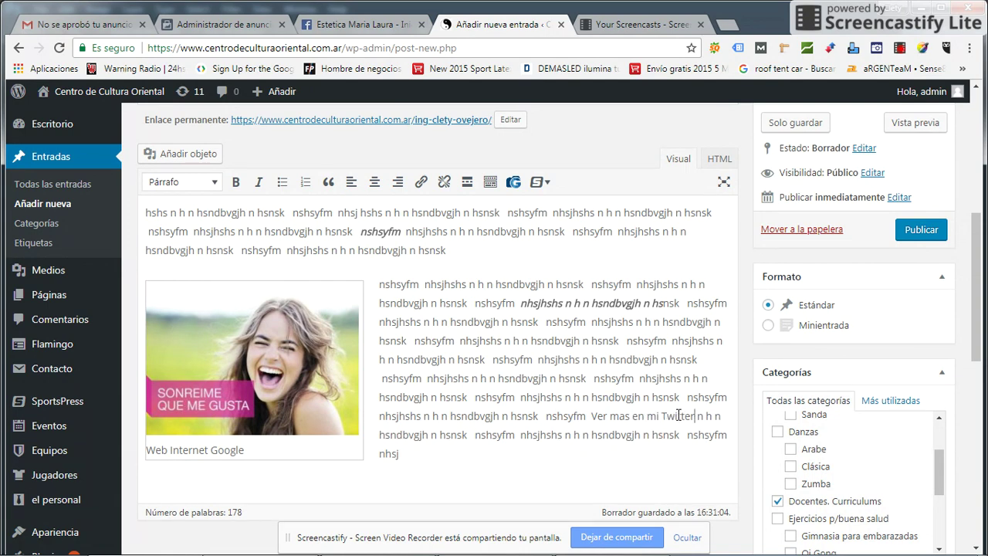
{"action": "left_click_drag", "start_coordinate": [697, 417], "coordinate": [593, 409]}
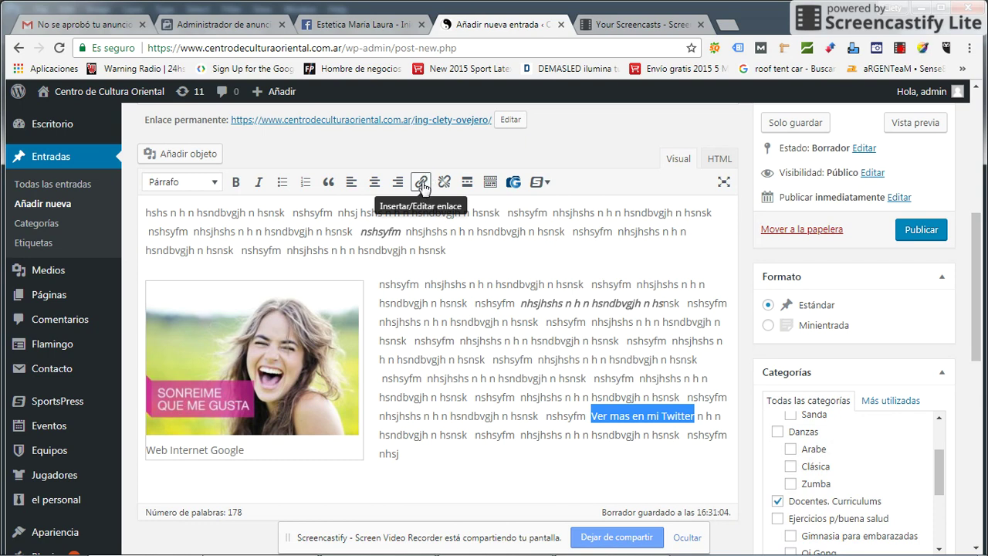
- Begin a link on the selected phrase, entering www as its address
{"action": "left_click", "coordinate": [422, 183]}
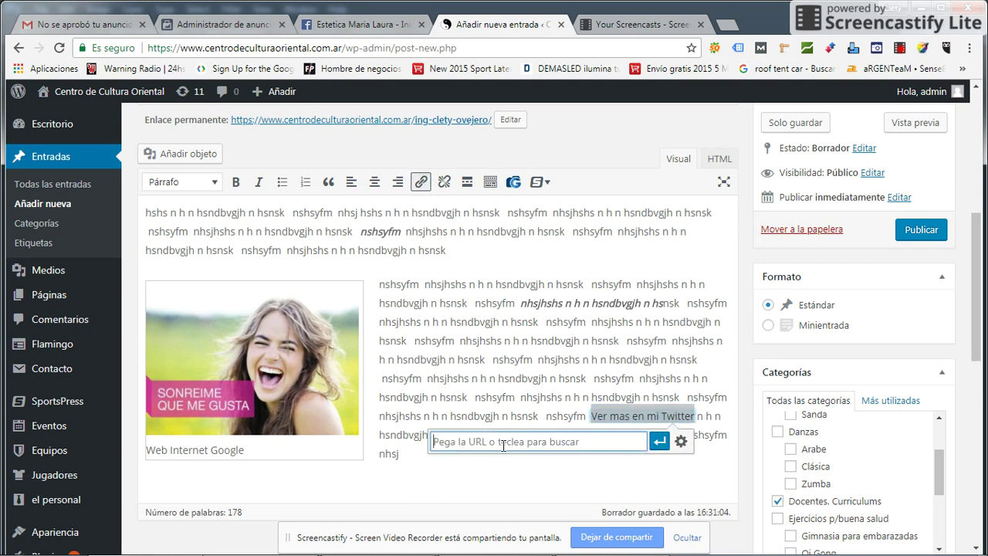
{"action": "type", "text": "www.twitter.com"}
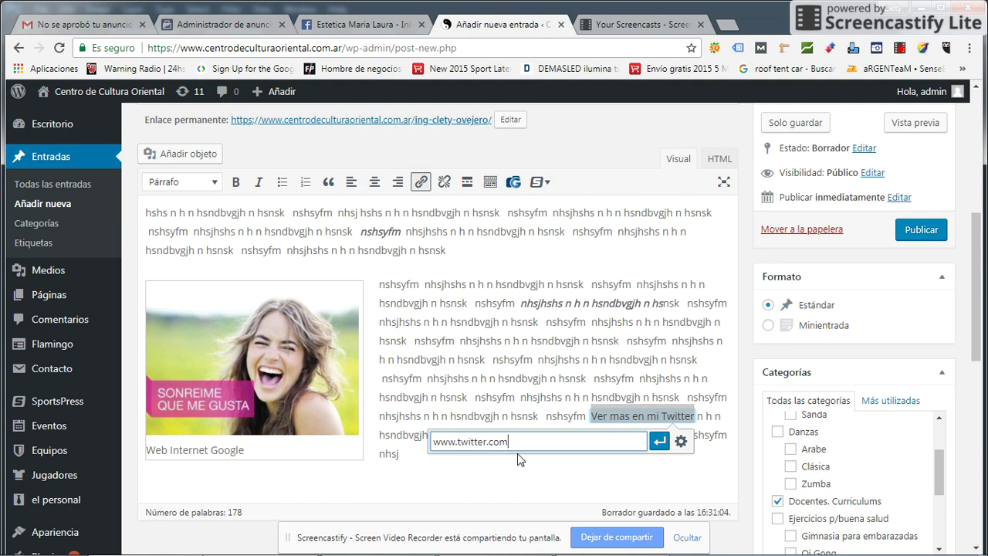
{"action": "left_click", "coordinate": [681, 442]}
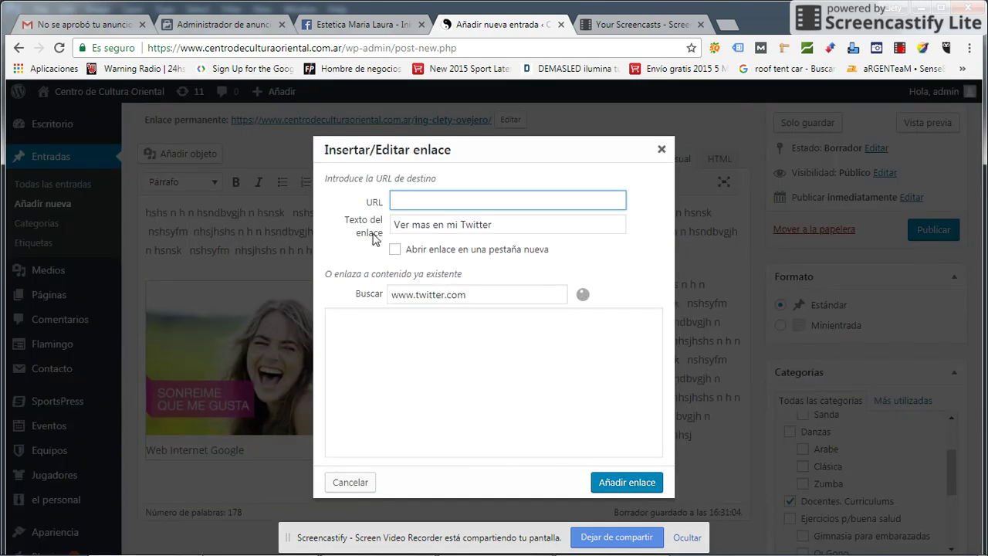
{"action": "type", "text": "ww"}
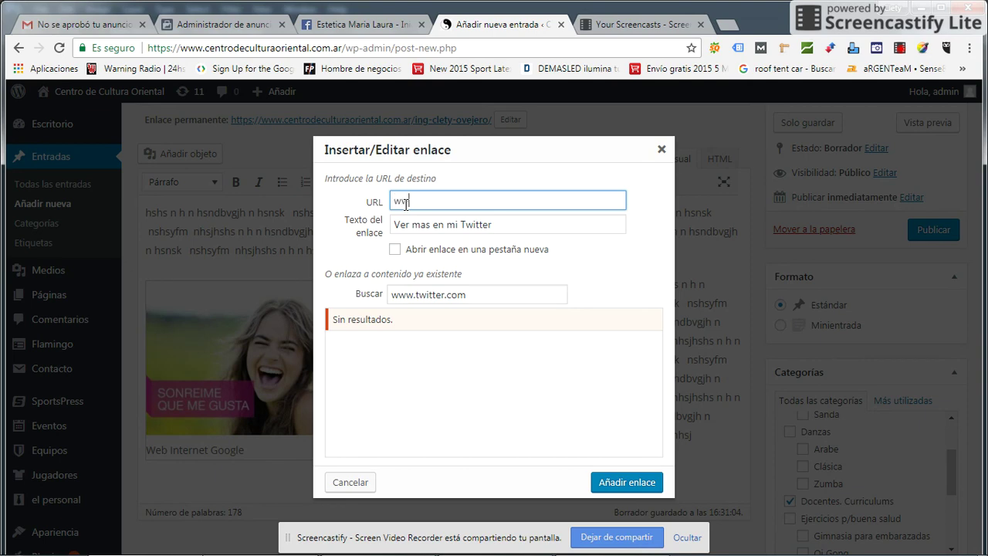
{"action": "type", "text": "w.twitter.com"}
{"action": "left_click", "coordinate": [502, 223]}
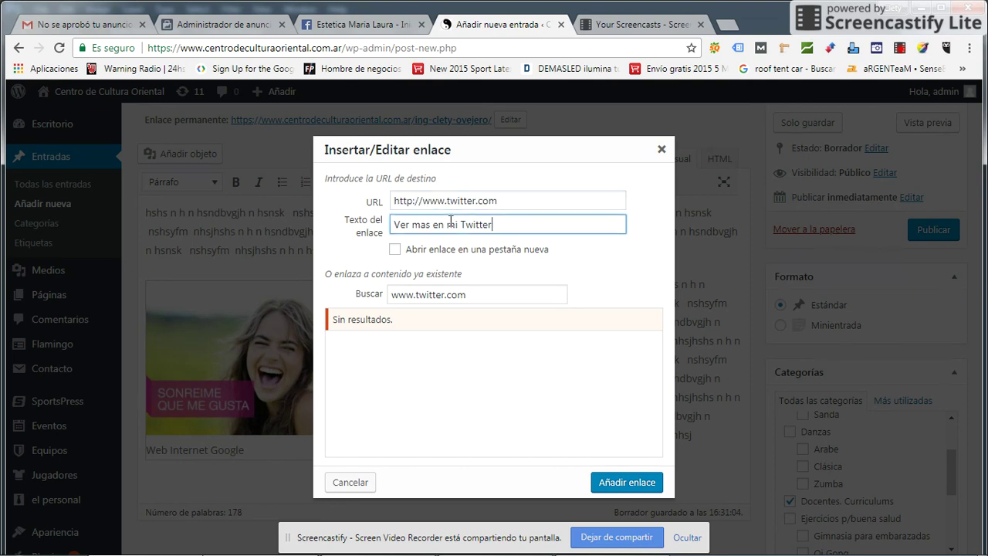
{"action": "left_click", "coordinate": [395, 249]}
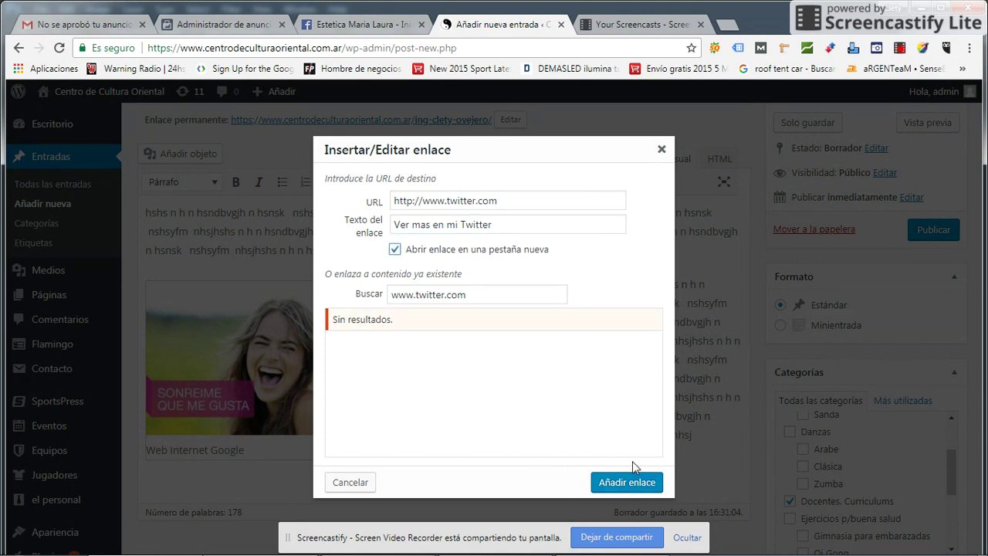
{"action": "left_click", "coordinate": [627, 483]}
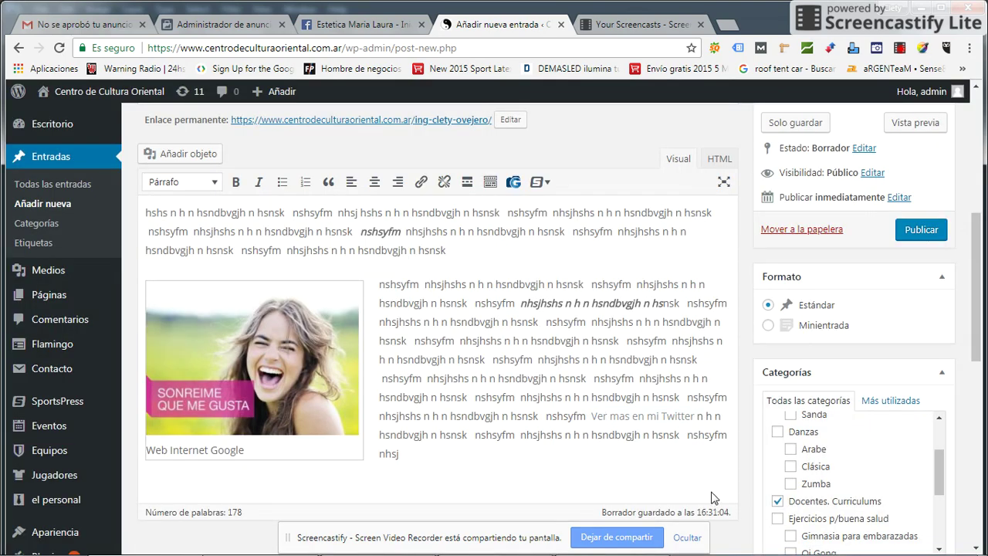
- Check the new Twitter link's address in its preview
{"action": "left_click", "coordinate": [677, 418]}
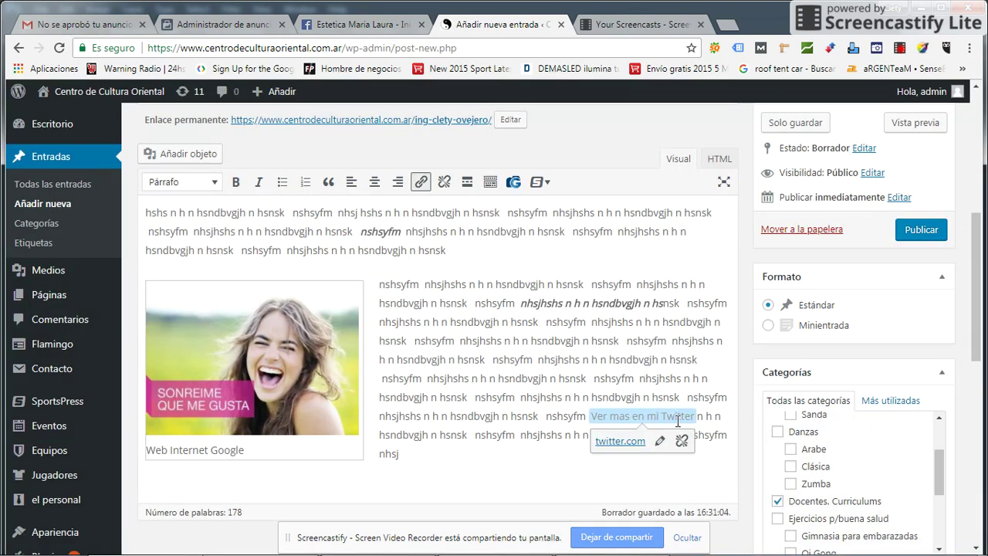
{"action": "left_click", "coordinate": [641, 347]}
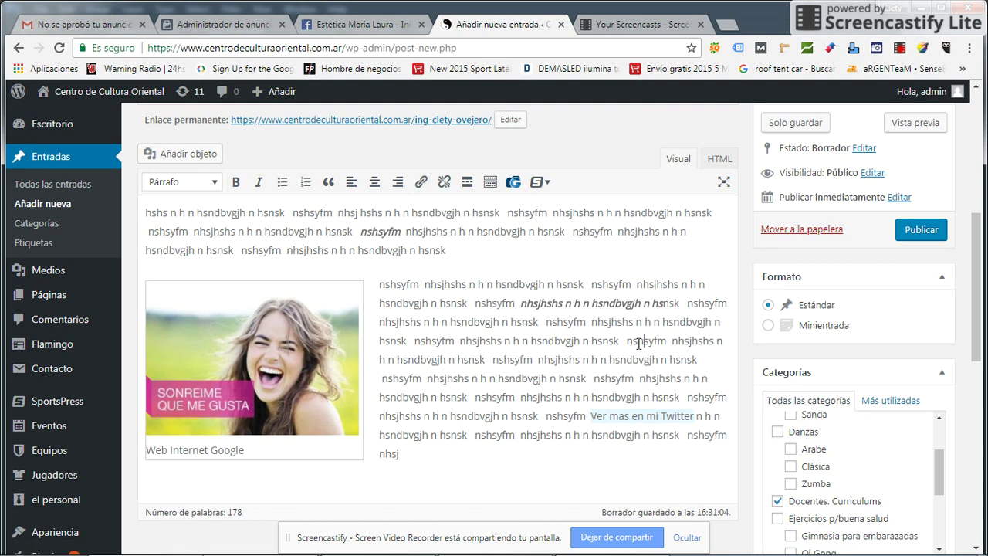
{"action": "left_click_drag", "start_coordinate": [625, 396], "coordinate": [651, 400]}
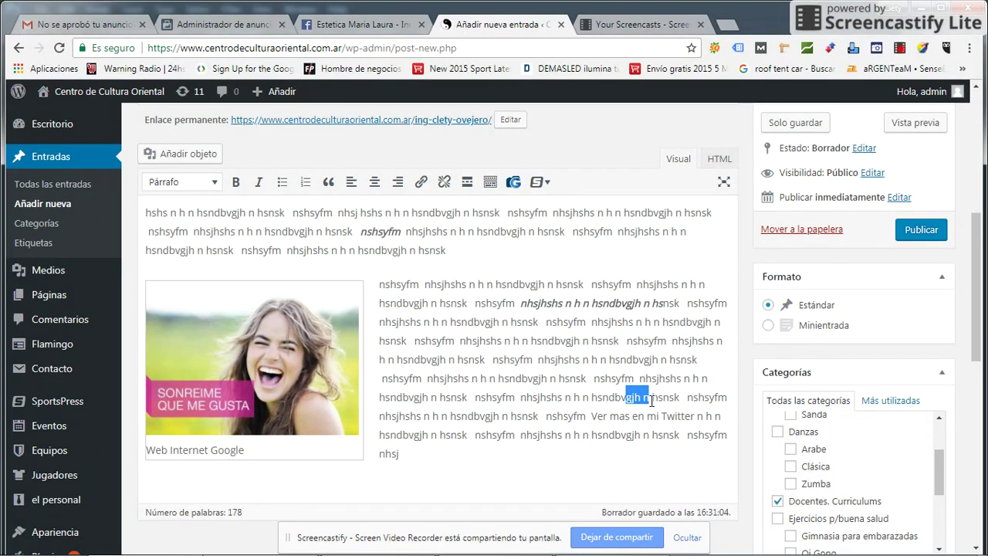
{"action": "left_click", "coordinate": [562, 342]}
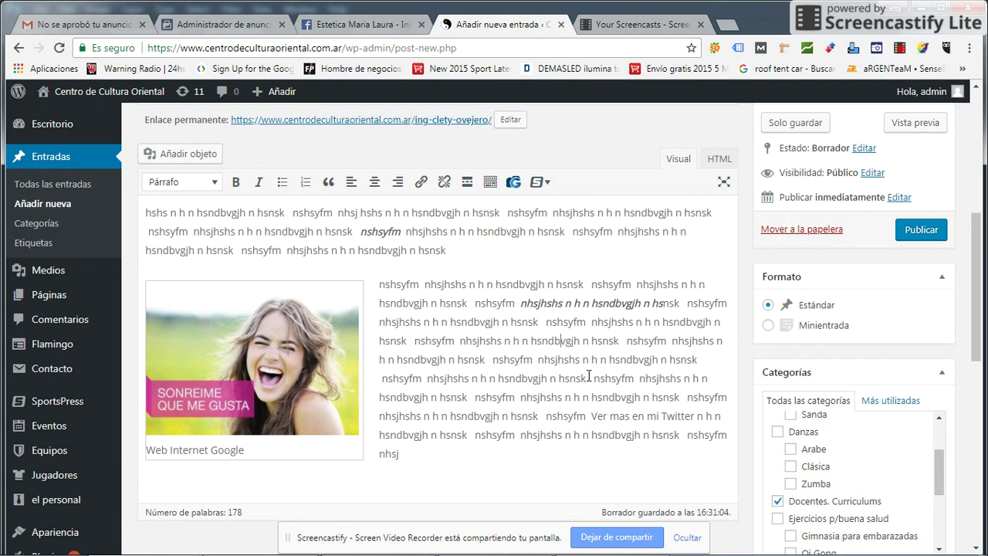
{"action": "left_click", "coordinate": [626, 416]}
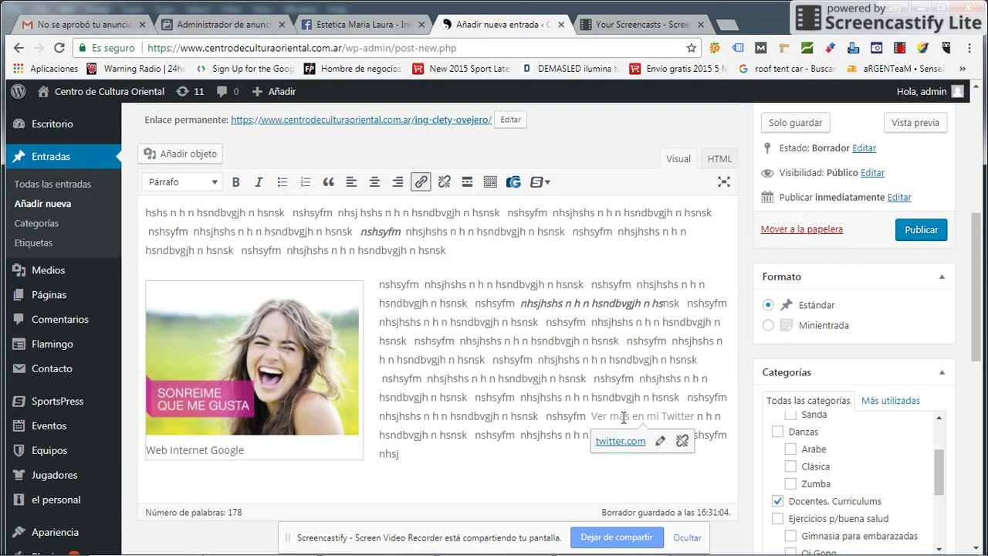
{"action": "left_click", "coordinate": [586, 379]}
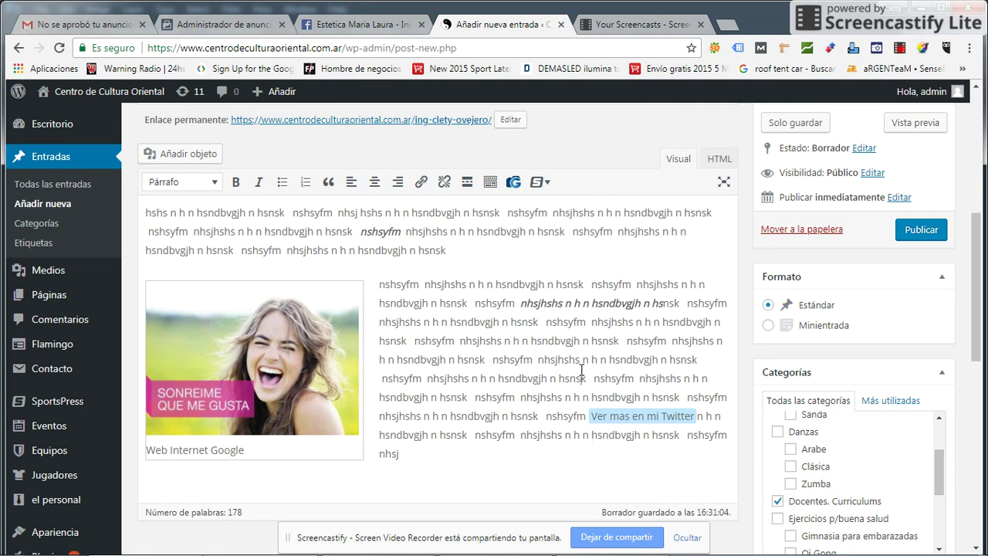
{"action": "scroll", "coordinate": [515, 379], "scroll_direction": "down", "scroll_amount": 4}
{"action": "scroll", "coordinate": [524, 325], "scroll_direction": "up", "scroll_amount": 2}
{"action": "scroll", "coordinate": [524, 325], "scroll_direction": "up", "scroll_amount": 4}
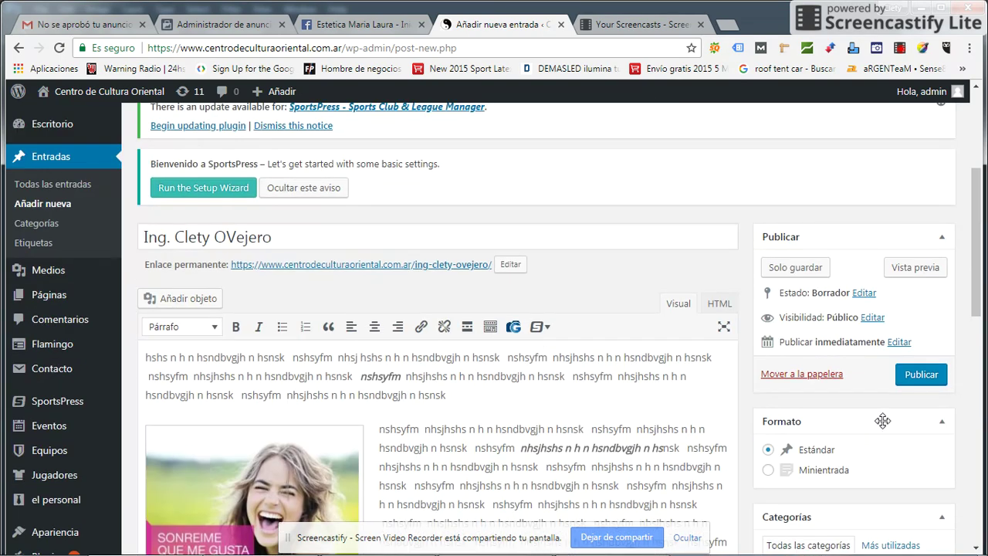
- Publish the post and go to the Todas las entradas list
{"action": "left_click", "coordinate": [924, 373]}
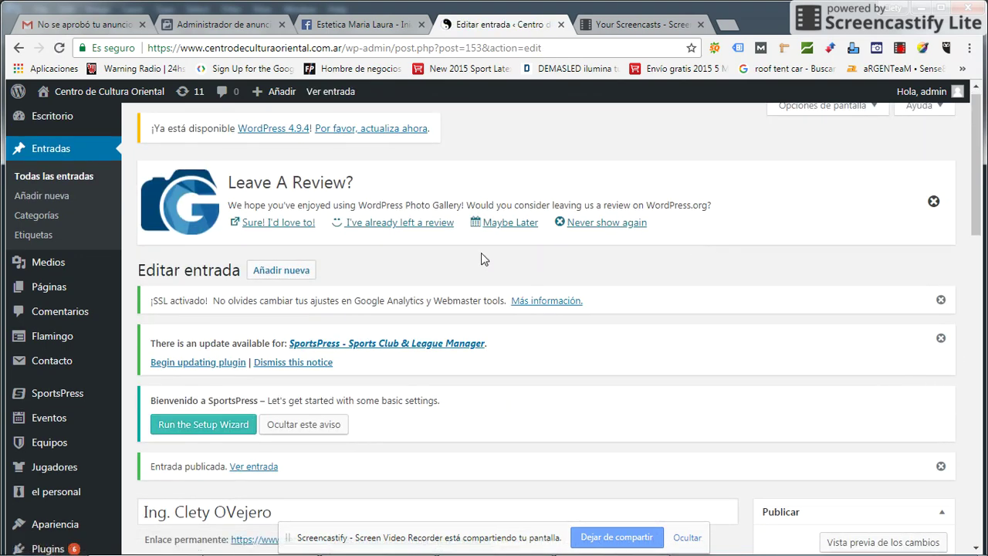
{"action": "left_click", "coordinate": [51, 177]}
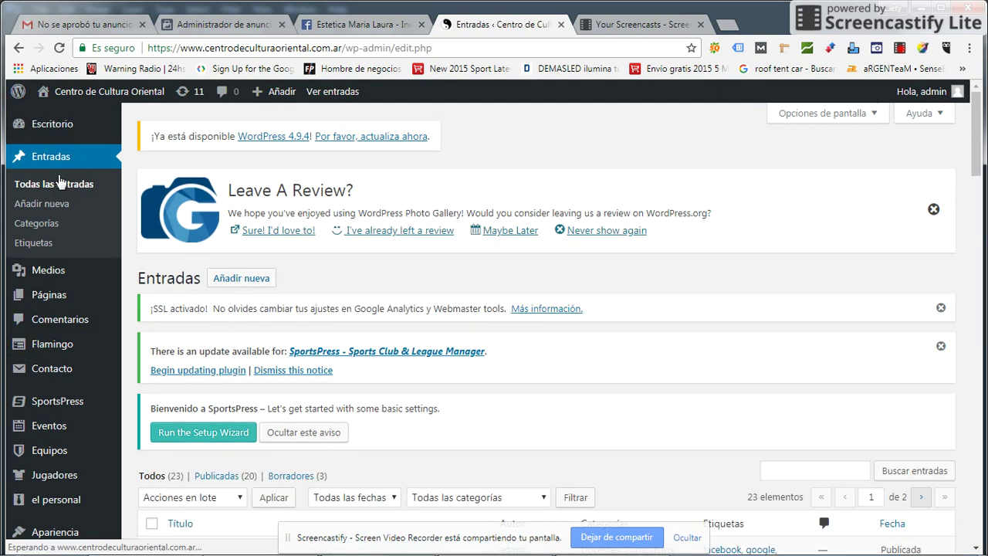
- Create a new post titled 'Cursos de administración Web'
{"action": "left_click", "coordinate": [248, 284]}
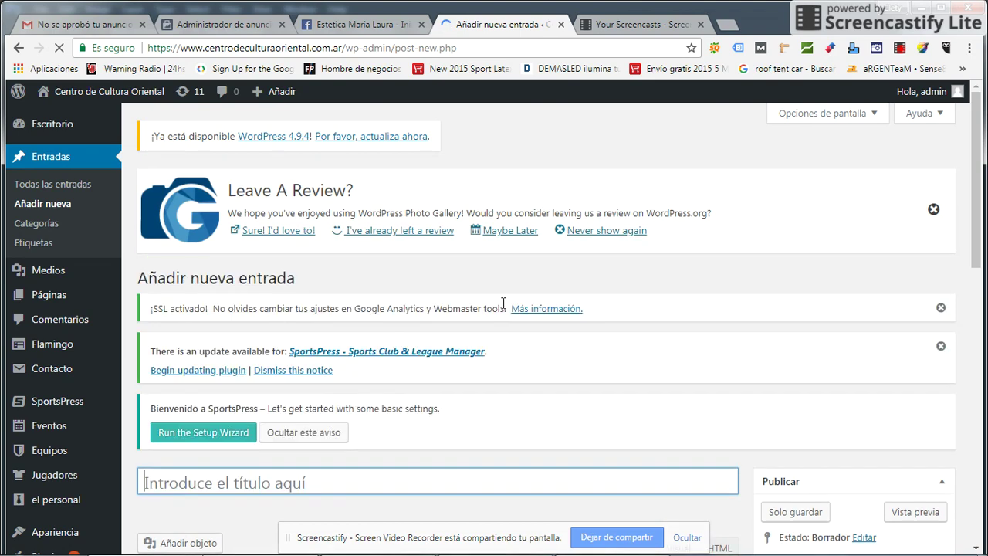
{"action": "scroll", "coordinate": [265, 311], "scroll_direction": "down", "scroll_amount": 2}
{"action": "left_click", "coordinate": [252, 337]}
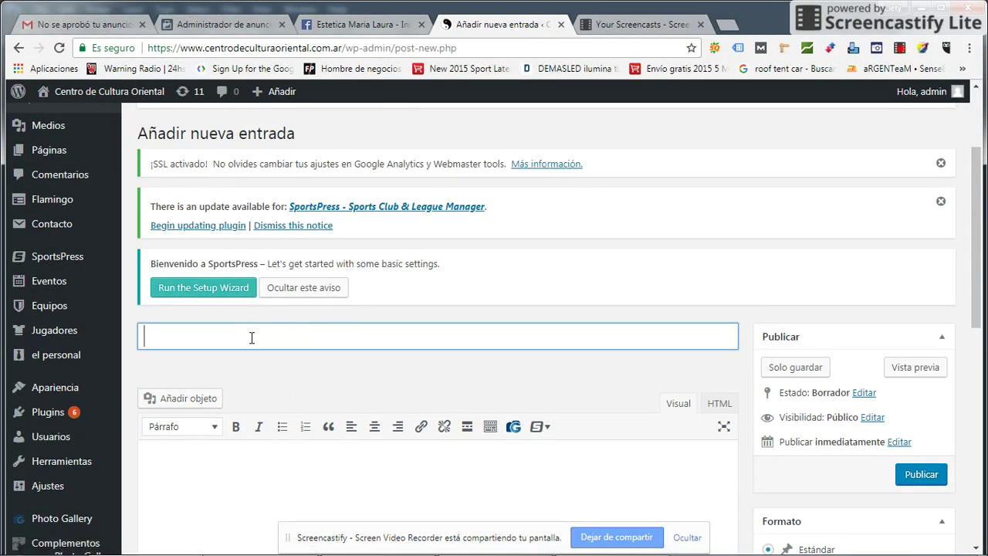
{"action": "type", "text": "Cursos de administrac"}
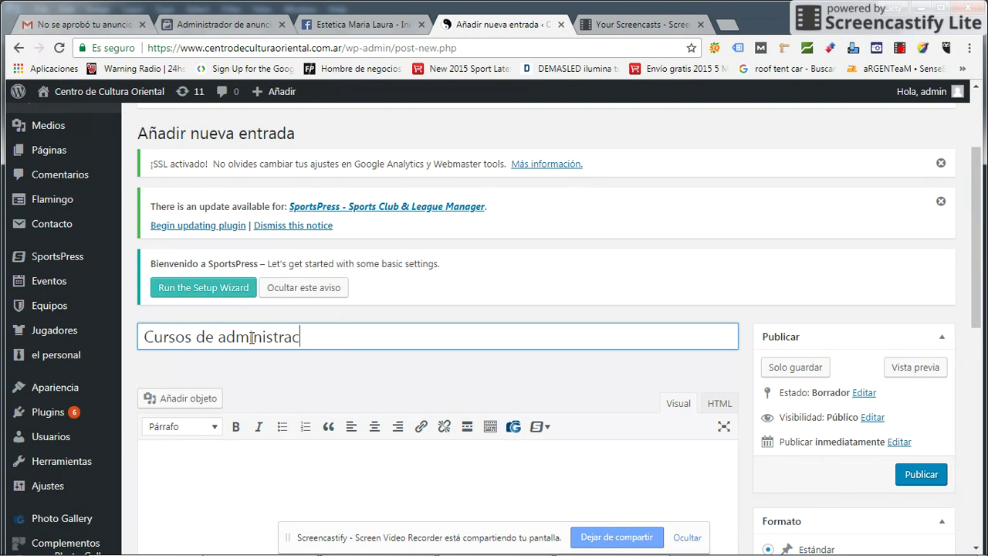
{"action": "type", "text": "ión Web"}
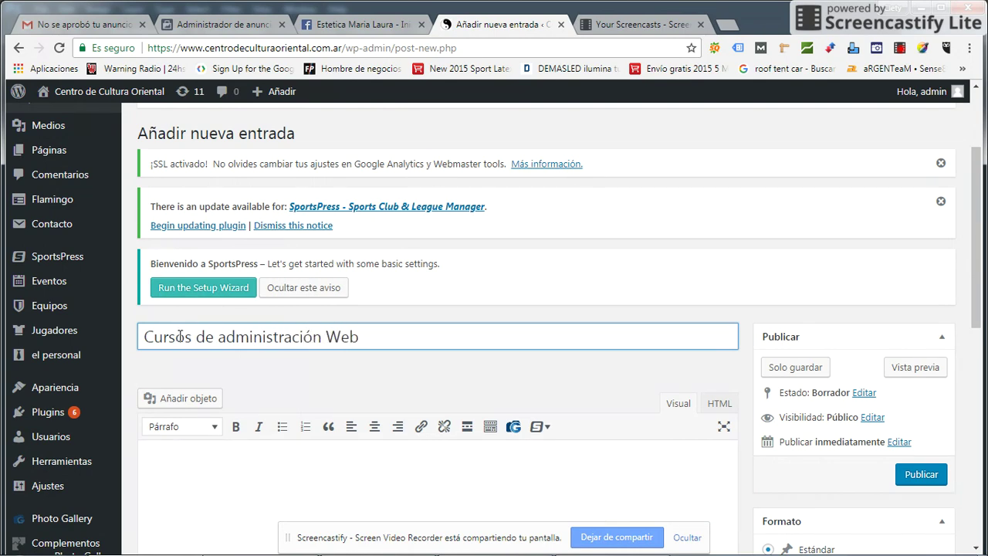
{"action": "scroll", "coordinate": [294, 325], "scroll_direction": "down", "scroll_amount": 4}
- Write a filler line in the body and paste repeated copies of it
{"action": "left_click", "coordinate": [292, 228]}
{"action": "type", "text": "jh"}
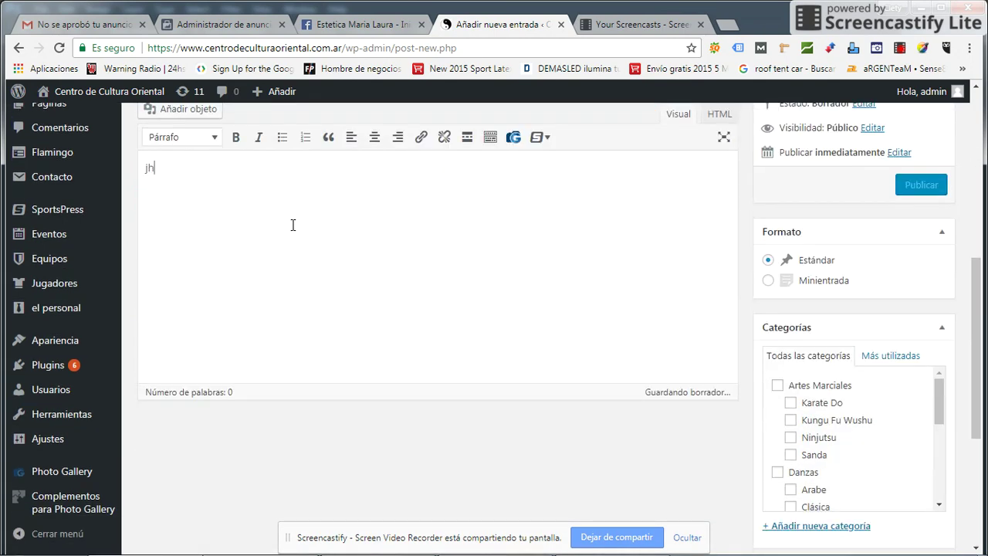
{"action": "type", "text": " kjdhsk kjsdhks jh"}
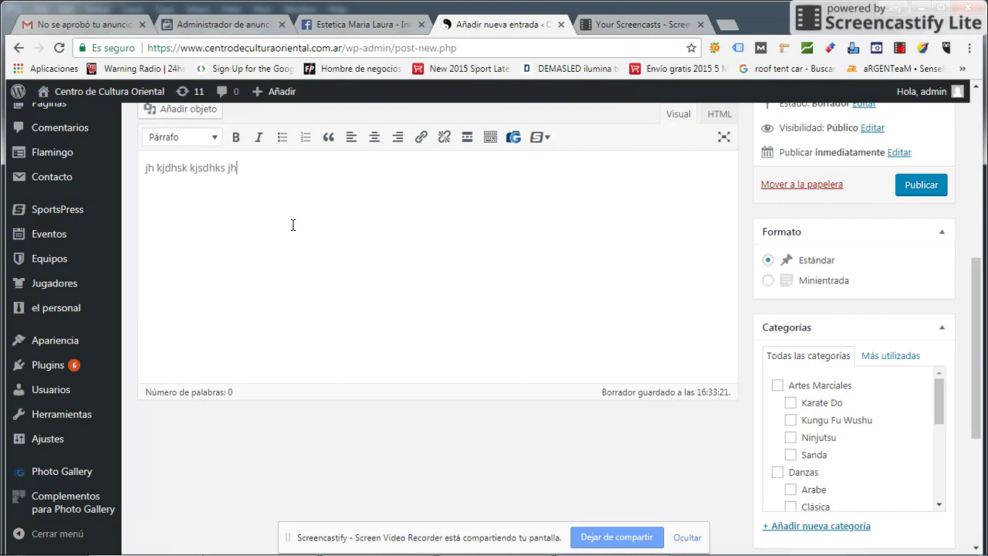
{"action": "type", "text": "dudks hfydjsjfhus sjkdj"}
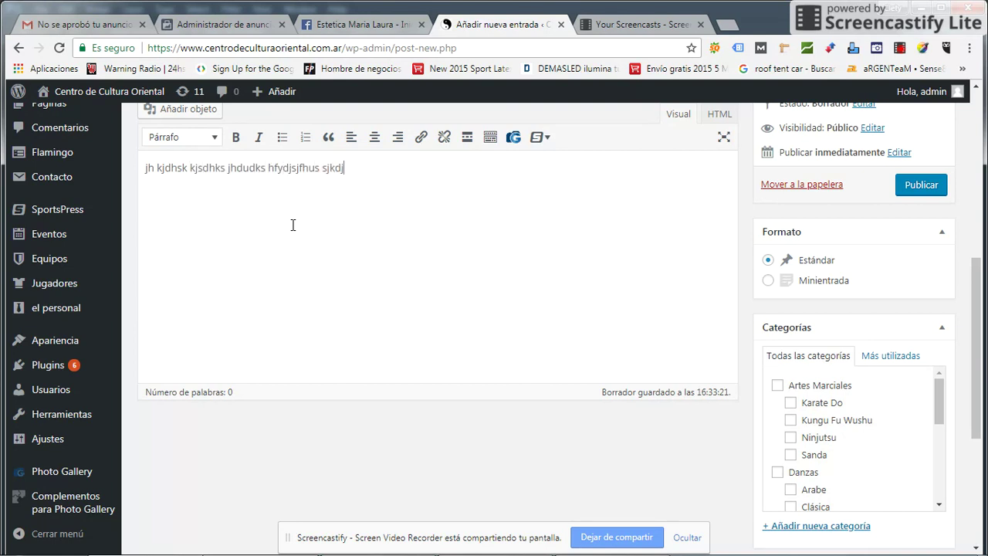
{"action": "type", "text": "j khfk iuhkd"}
{"action": "left_click_drag", "start_coordinate": [428, 176], "coordinate": [97, 179]}
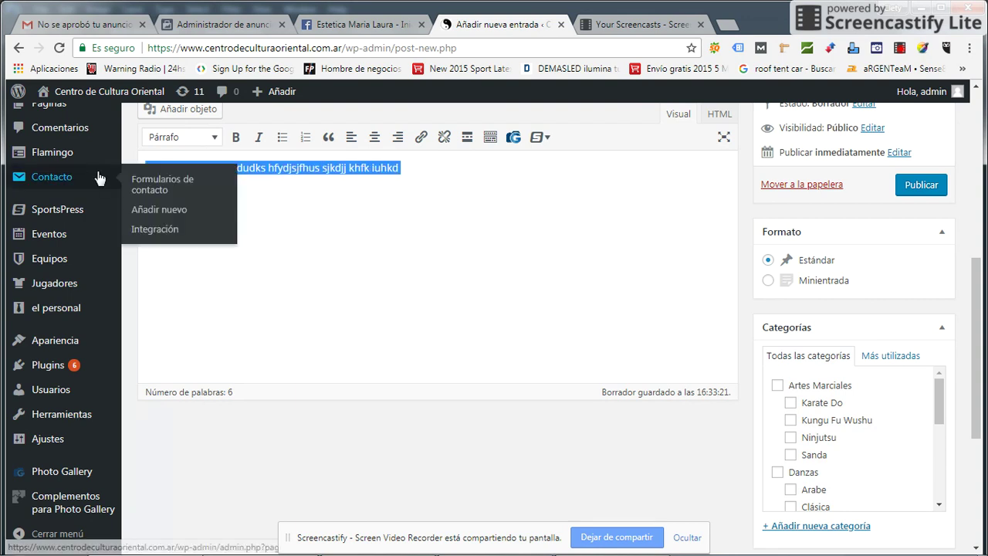
{"action": "left_click", "coordinate": [452, 163]}
{"action": "key", "text": "ctrl+v"}
{"action": "key", "text": "ctrl+v"}
{"action": "key", "text": "ctrl+v"}
{"action": "key", "text": "ctrl+v"}
{"action": "key", "text": "ctrl+v"}
{"action": "key", "text": "ctrl+v"}
{"action": "key", "text": "ctrl+v"}
{"action": "key", "text": "ctrl+v"}
{"action": "key", "text": "ctrl+v"}
{"action": "key", "text": "ctrl+v"}
{"action": "key", "text": "ctrl+v"}
{"action": "key", "text": "ctrl+v"}
{"action": "key", "text": "ctrl+v"}
{"action": "key", "text": "ctrl+v"}
{"action": "key", "text": "ctrl+v"}
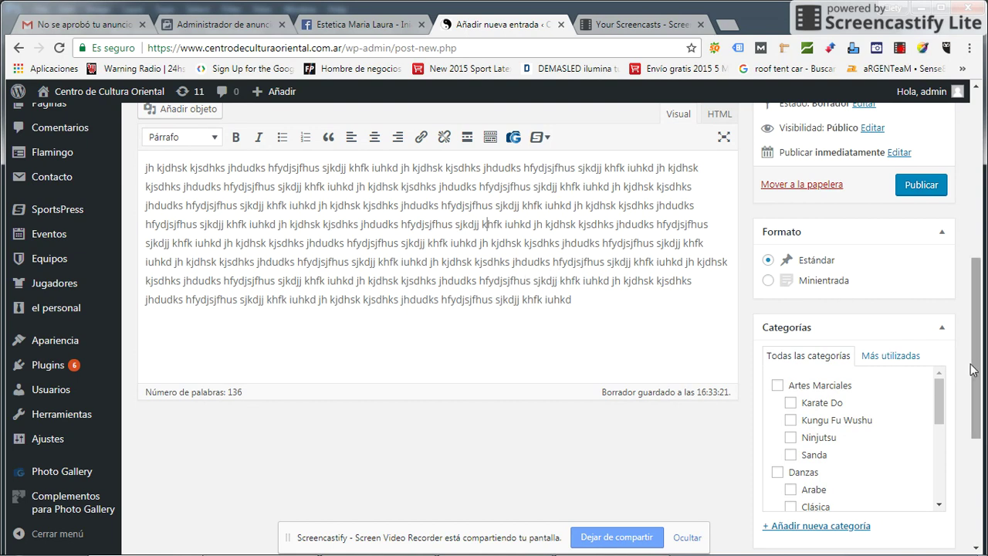
{"action": "left_click_drag", "start_coordinate": [977, 352], "coordinate": [971, 392]}
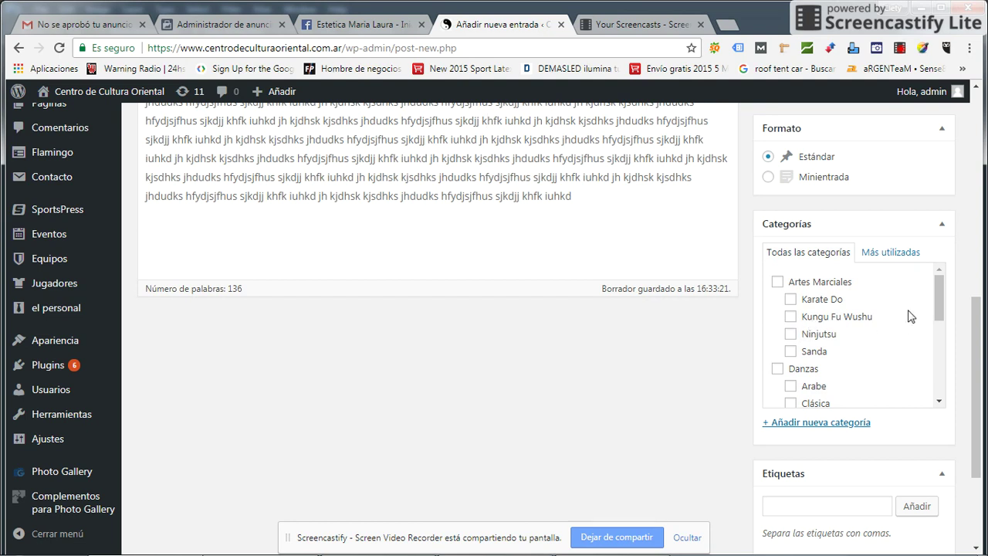
{"action": "left_click_drag", "start_coordinate": [939, 295], "coordinate": [939, 317]}
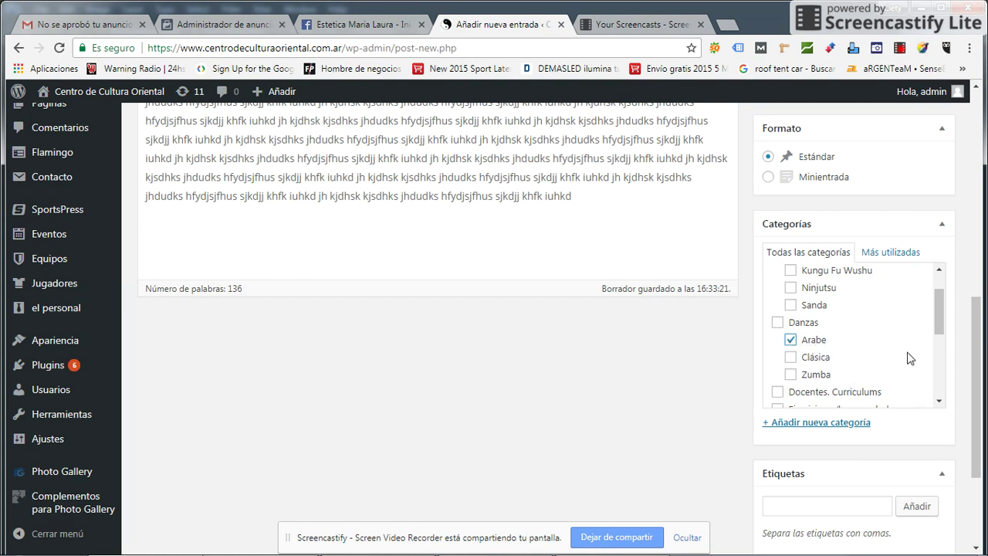
- Add the tags web, inetrnet, rs and cm to the post
{"action": "scroll", "coordinate": [925, 374], "scroll_direction": "down", "scroll_amount": 2}
{"action": "left_click", "coordinate": [822, 508]}
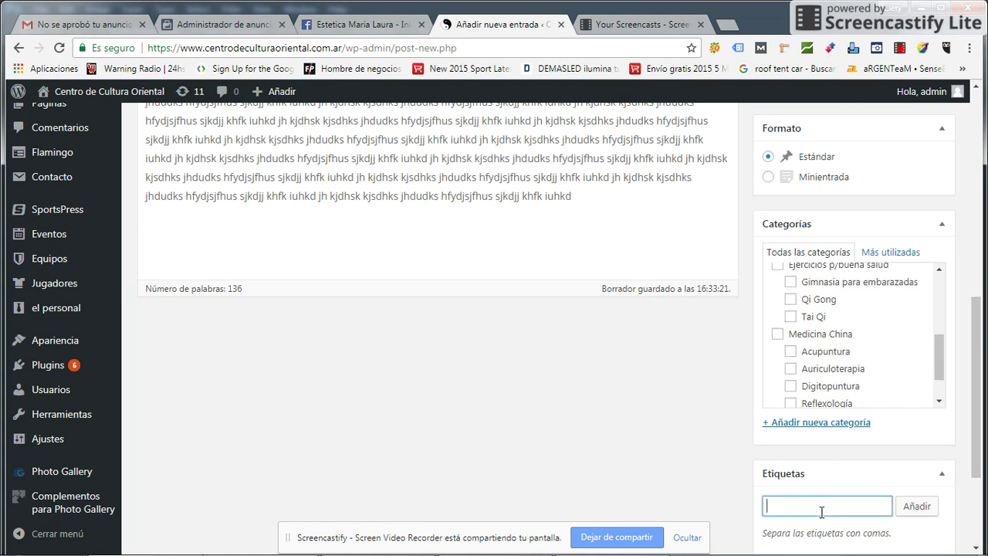
{"action": "type", "text": "web"}
{"action": "key", "text": "Return"}
{"action": "type", "text": "inet"}
{"action": "type", "text": "rnet"}
{"action": "key", "text": "Return"}
{"action": "type", "text": "rs"}
{"action": "key", "text": "Return"}
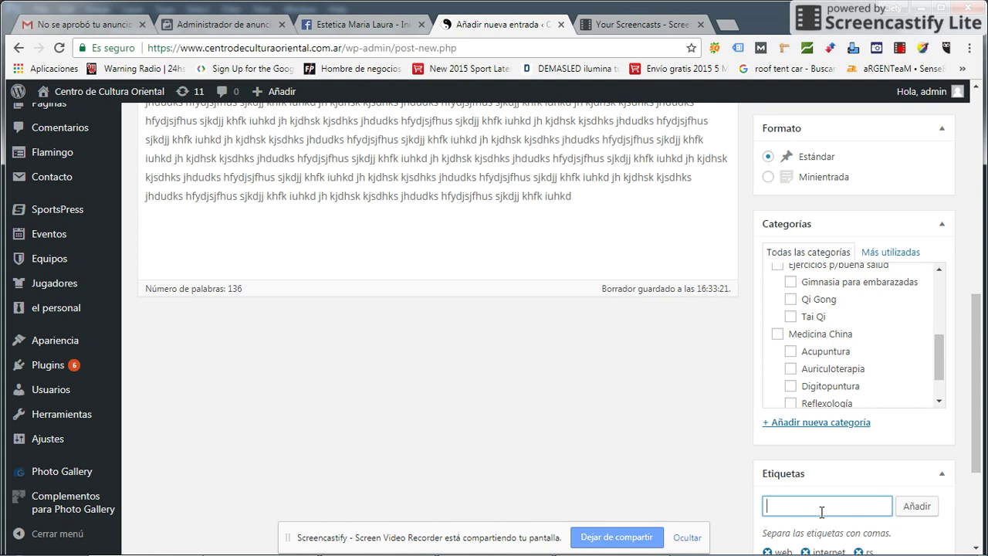
{"action": "type", "text": "cm"}
{"action": "key", "text": "Return"}
{"action": "key", "text": "Return"}
{"action": "scroll", "coordinate": [830, 361], "scroll_direction": "down", "scroll_amount": 2}
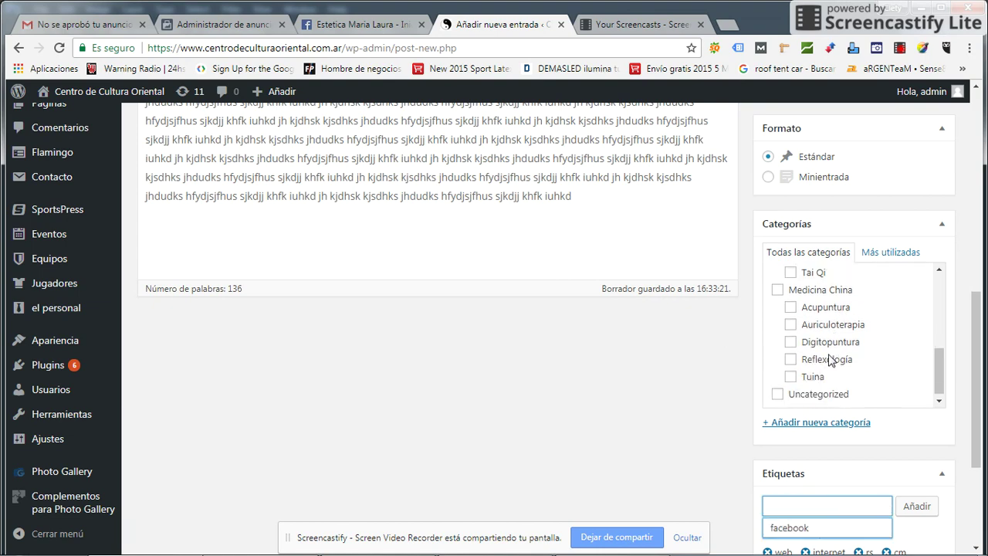
{"action": "scroll", "coordinate": [715, 443], "scroll_direction": "down", "scroll_amount": 3}
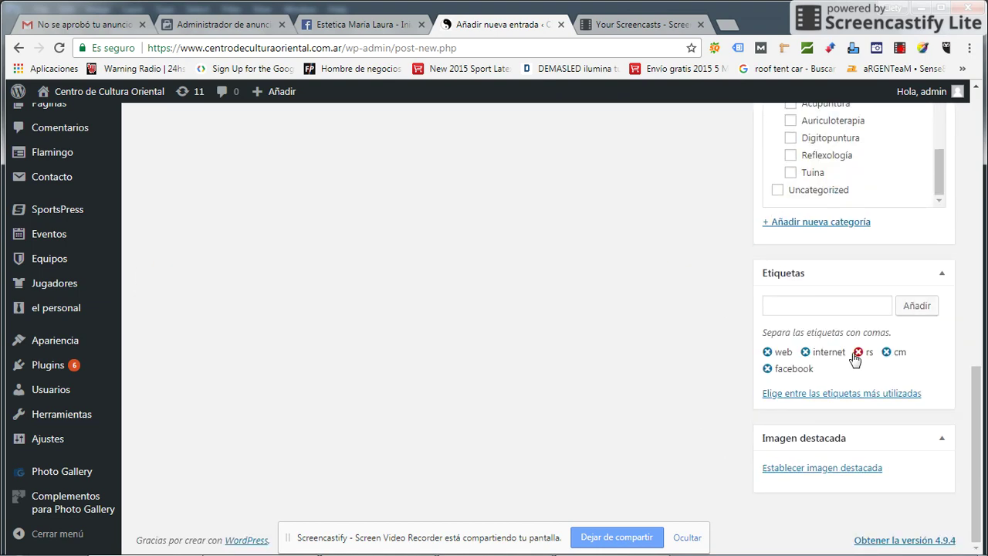
- Choose the 'Nadie nace siendo grande' picture from the media library
{"action": "left_click", "coordinate": [837, 470]}
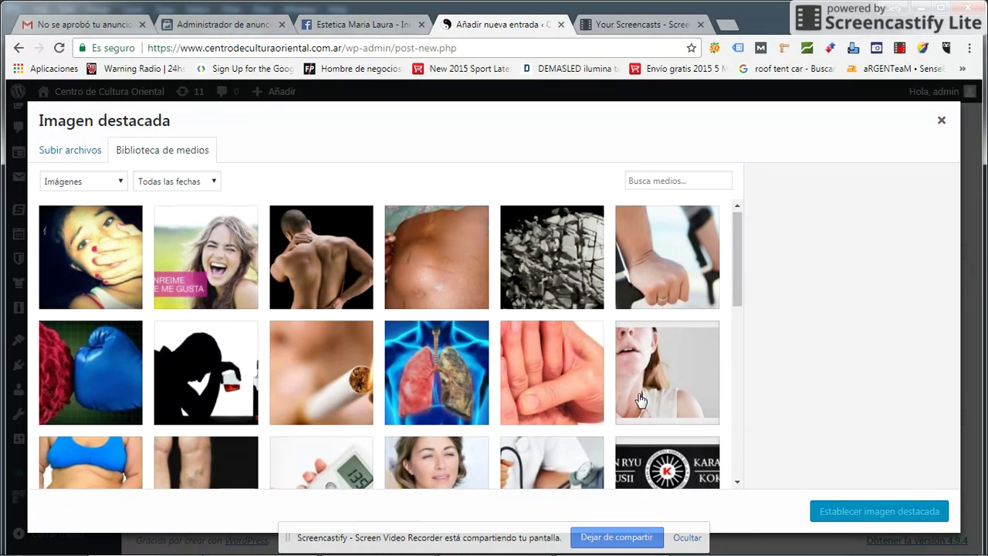
{"action": "scroll", "coordinate": [453, 366], "scroll_direction": "down", "scroll_amount": 5}
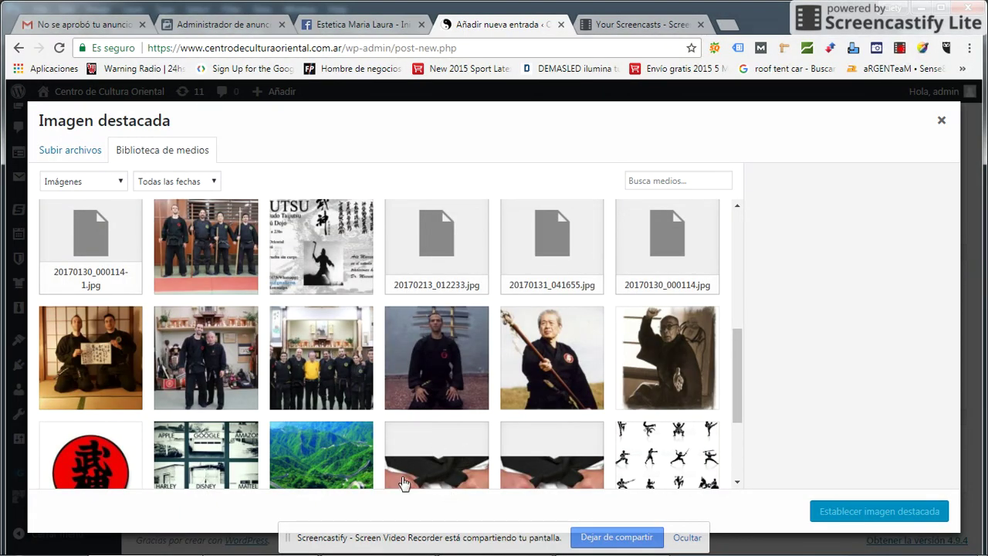
{"action": "scroll", "coordinate": [419, 407], "scroll_direction": "down", "scroll_amount": 2}
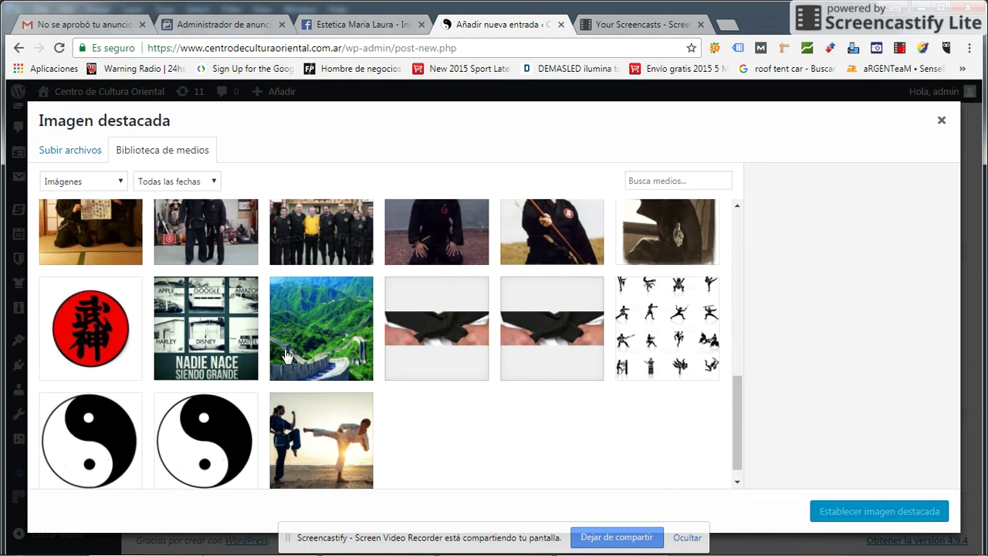
{"action": "left_click", "coordinate": [212, 349]}
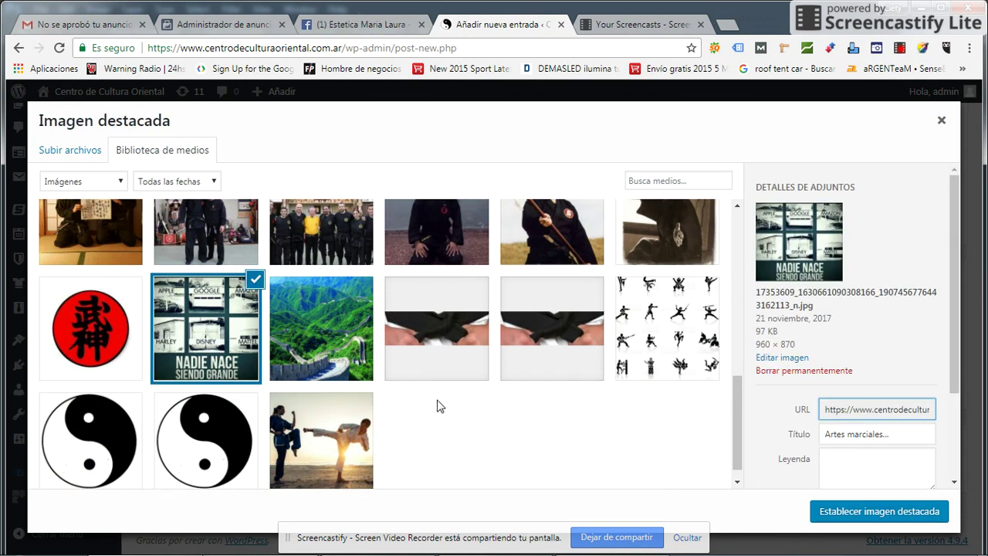
- Give it caption wwerwer, alt text werwer, description werewr, and set it as featured image
{"action": "scroll", "coordinate": [888, 418], "scroll_direction": "down", "scroll_amount": 1}
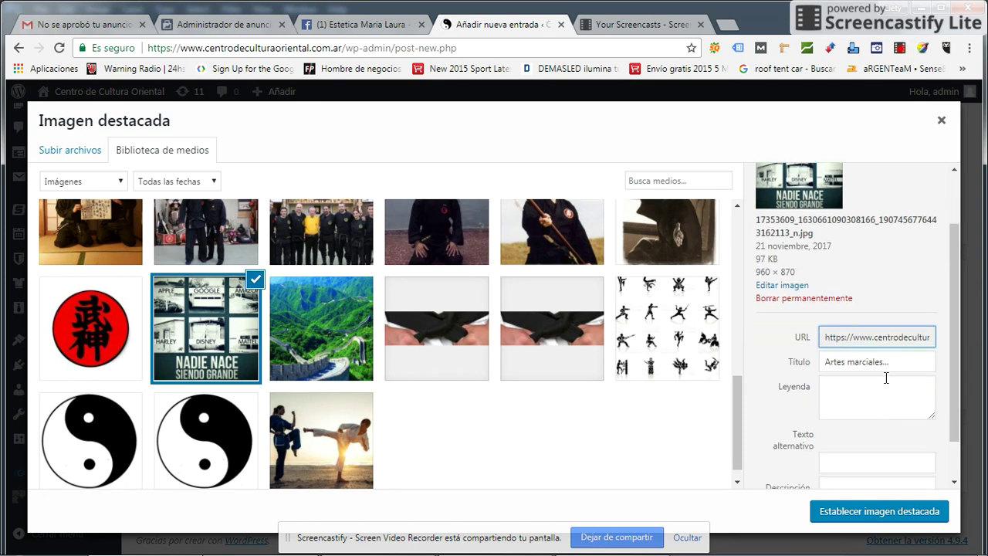
{"action": "left_click", "coordinate": [878, 395]}
{"action": "type", "text": "wwerwer"}
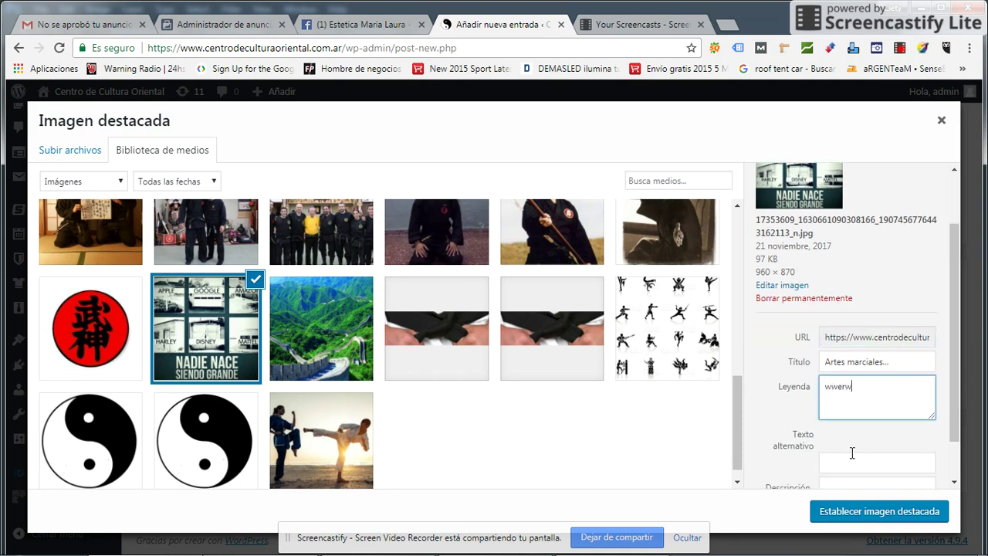
{"action": "left_click", "coordinate": [825, 464]}
{"action": "type", "text": "werwe"}
{"action": "scroll", "coordinate": [860, 440], "scroll_direction": "down", "scroll_amount": 1}
{"action": "type", "text": "r"}
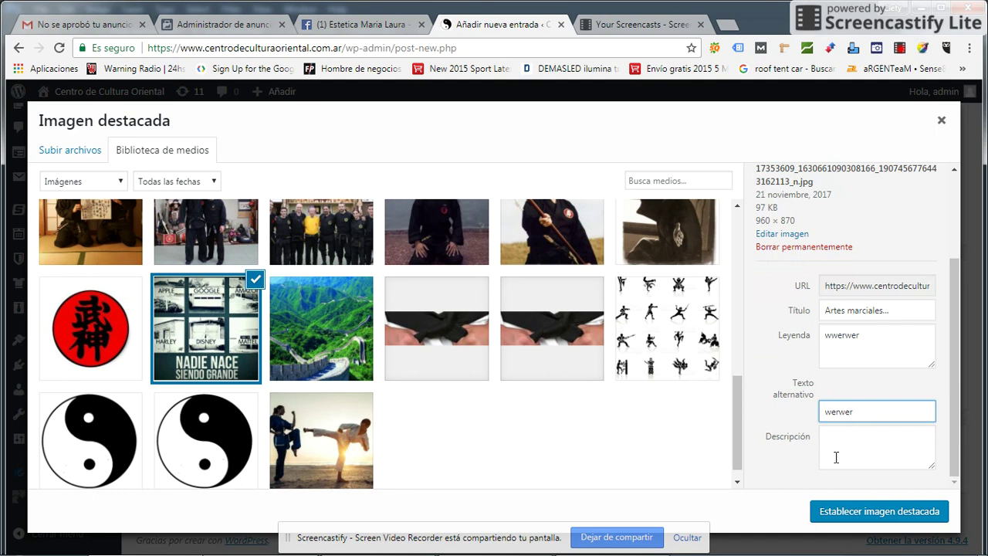
{"action": "left_click", "coordinate": [837, 458]}
{"action": "type", "text": "werewr"}
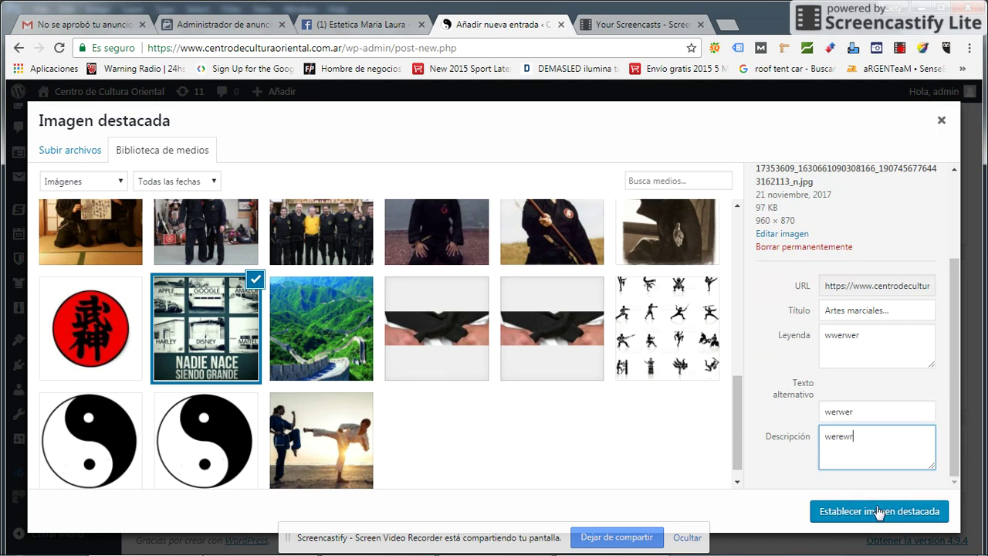
{"action": "left_click", "coordinate": [877, 510]}
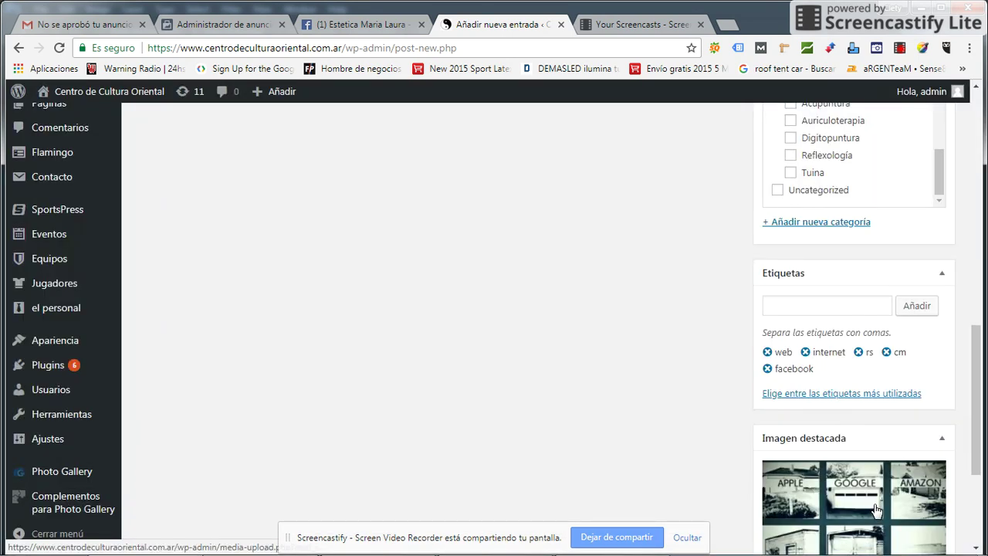
- Add the closing line 'Ver Curriculum del Docente' with the teacher's name and select it
{"action": "scroll", "coordinate": [877, 510], "scroll_direction": "down", "scroll_amount": 3}
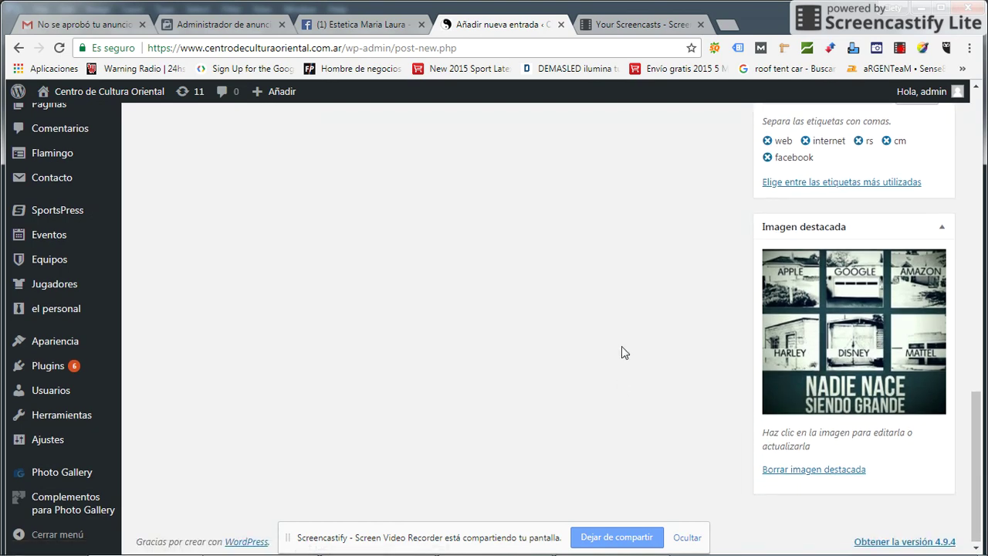
{"action": "scroll", "coordinate": [622, 346], "scroll_direction": "up", "scroll_amount": 5}
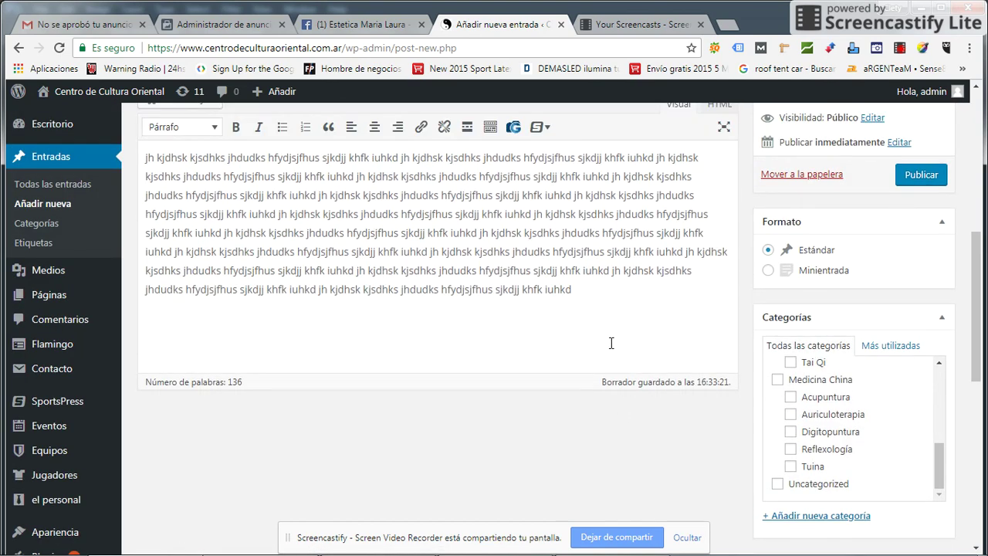
{"action": "scroll", "coordinate": [610, 343], "scroll_direction": "up", "scroll_amount": 2}
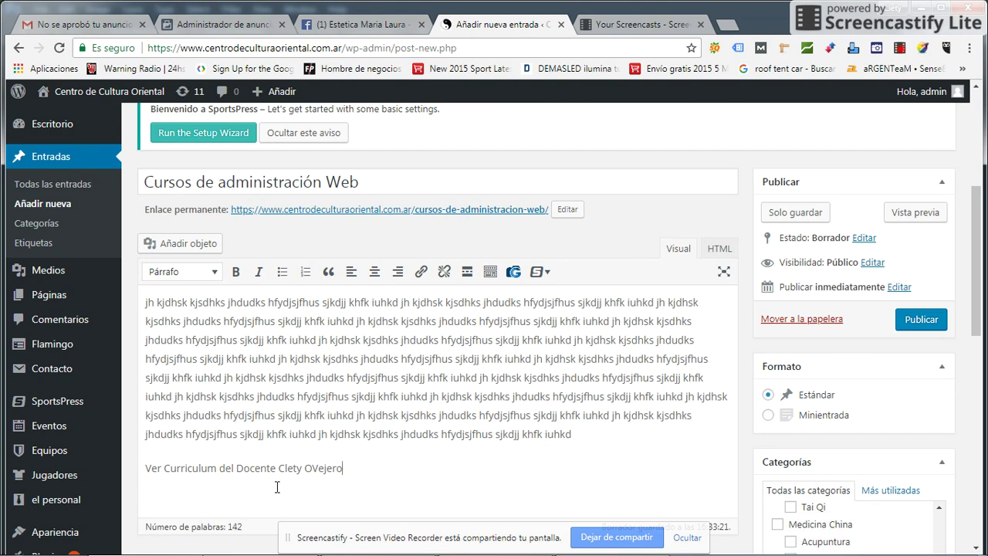
{"action": "left_click_drag", "start_coordinate": [356, 468], "coordinate": [139, 472]}
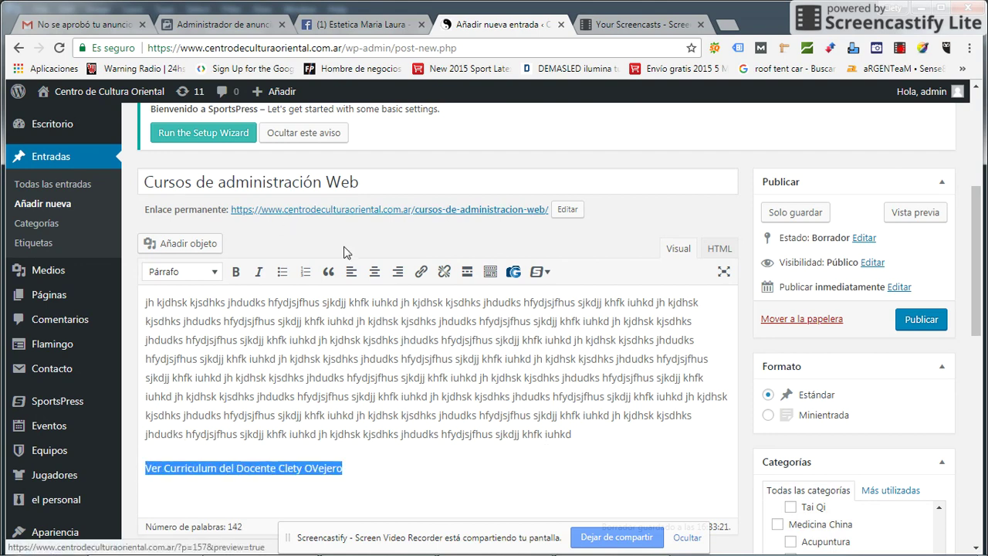
- Link the selected line to the teacher's existing post page with 'Abrir enlace en una pestaña nueva' ticked
{"action": "left_click", "coordinate": [422, 273]}
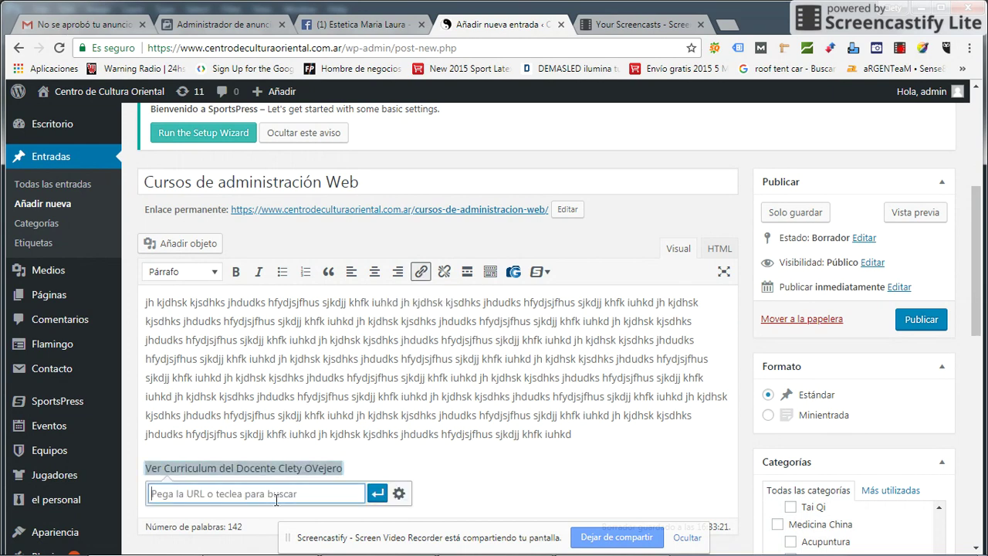
{"action": "scroll", "coordinate": [322, 466], "scroll_direction": "down", "scroll_amount": 2}
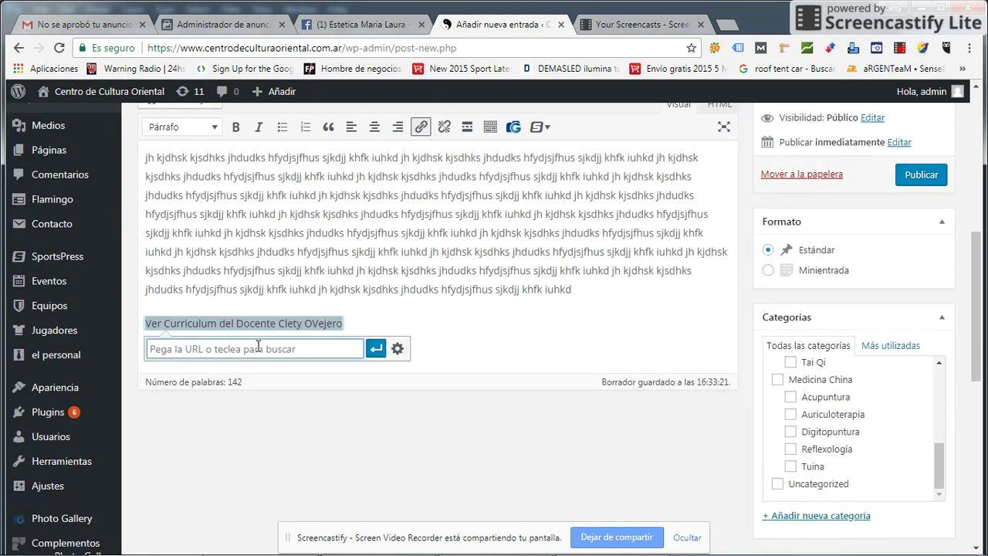
{"action": "left_click", "coordinate": [398, 349]}
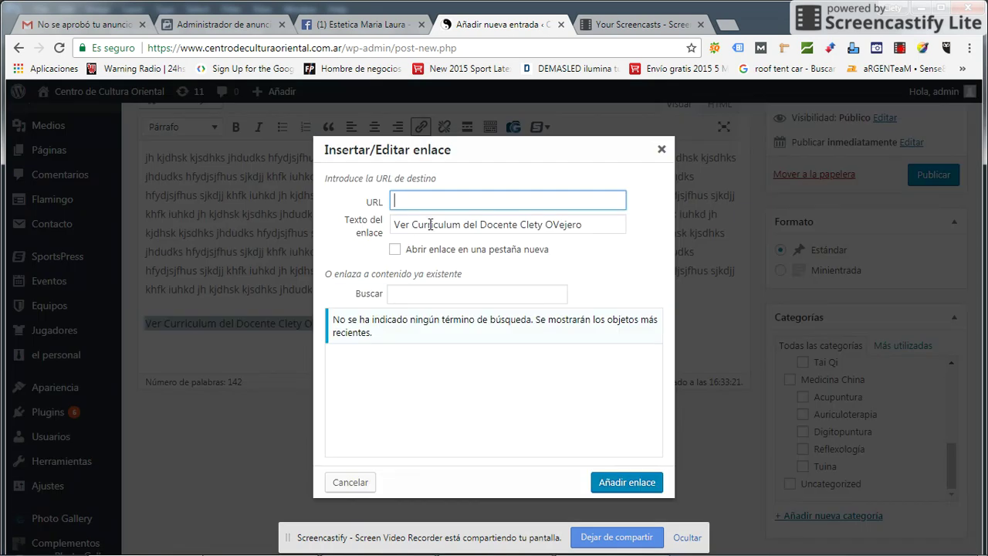
{"action": "left_click", "coordinate": [395, 251]}
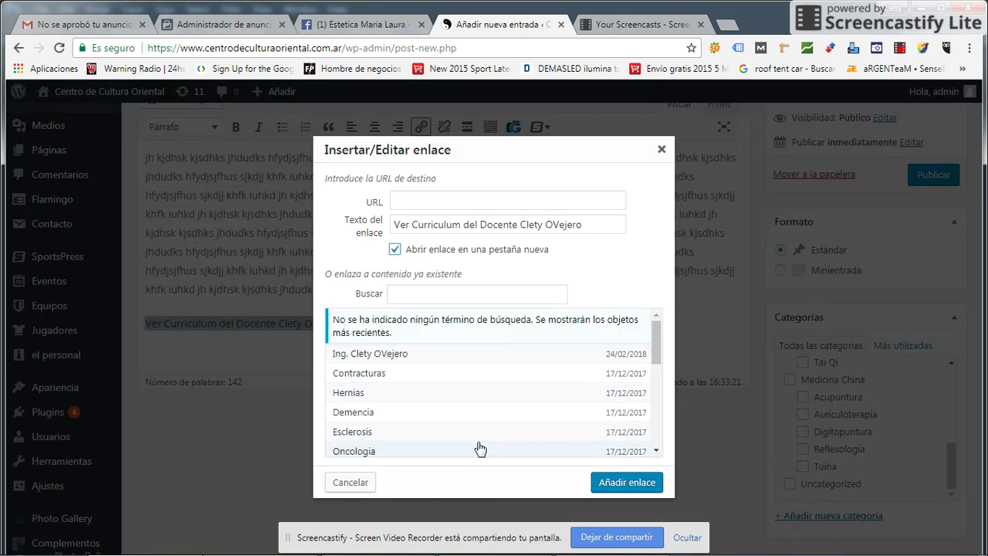
{"action": "mouse_move", "coordinate": [655, 344]}
{"action": "left_mouse_down"}
{"action": "mouse_move", "coordinate": [655, 417]}
{"action": "mouse_move", "coordinate": [655, 332]}
{"action": "left_mouse_up"}
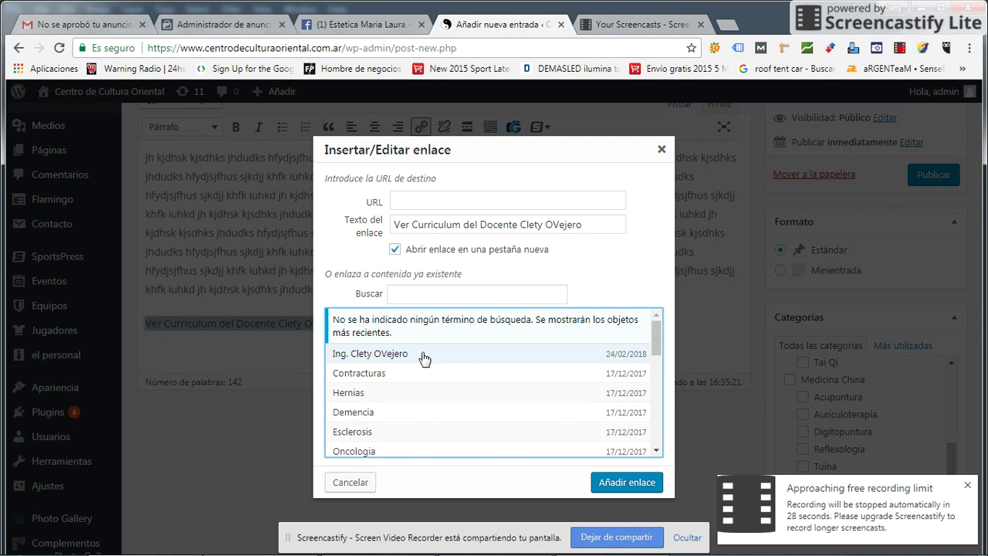
{"action": "left_click", "coordinate": [384, 356]}
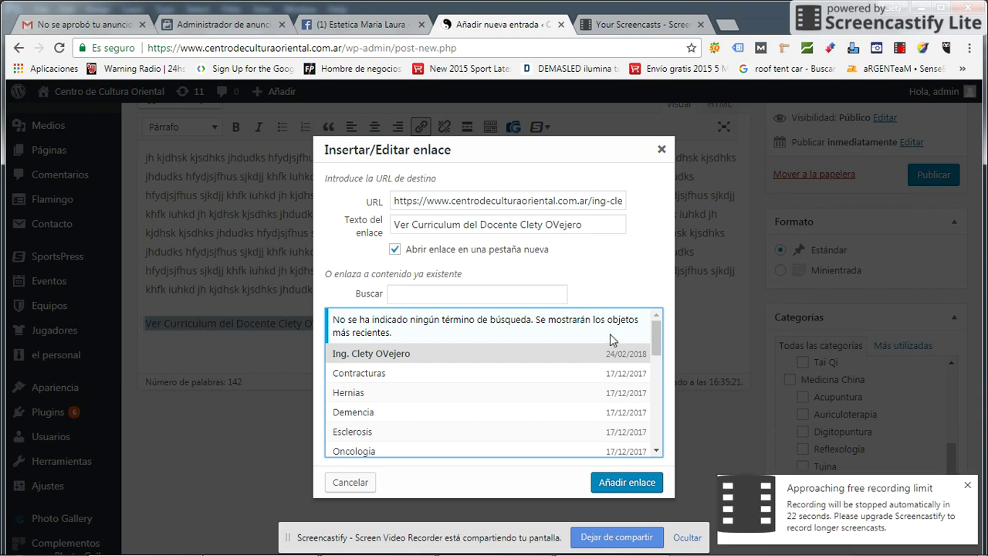
{"action": "left_click", "coordinate": [627, 483]}
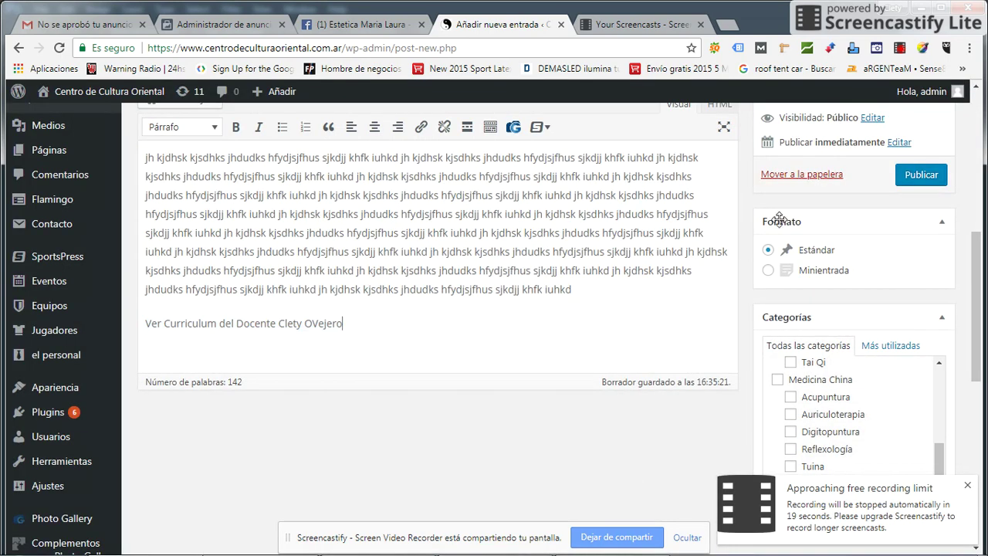
- Publish the 'Cursos de administración Web' post from the Publicar box
{"action": "left_click", "coordinate": [911, 175]}
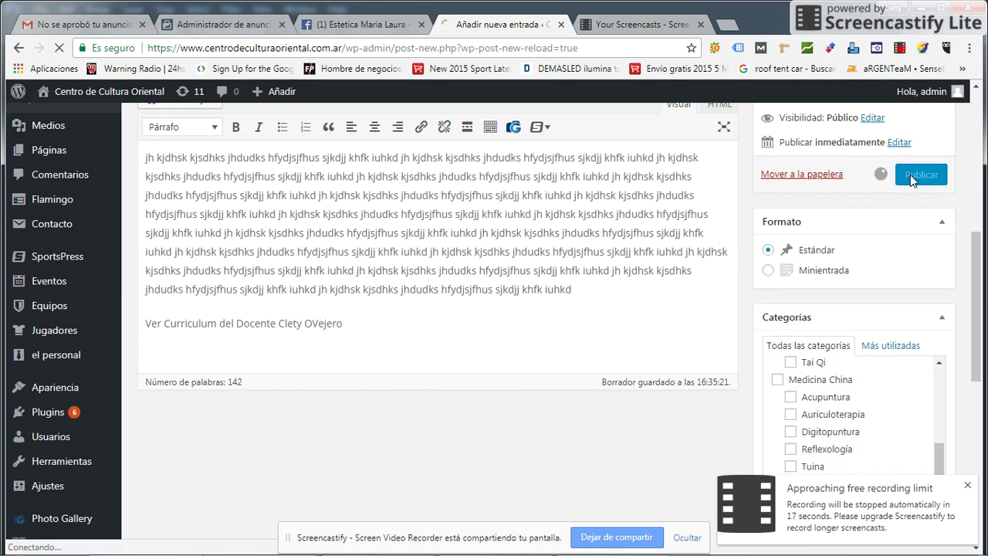